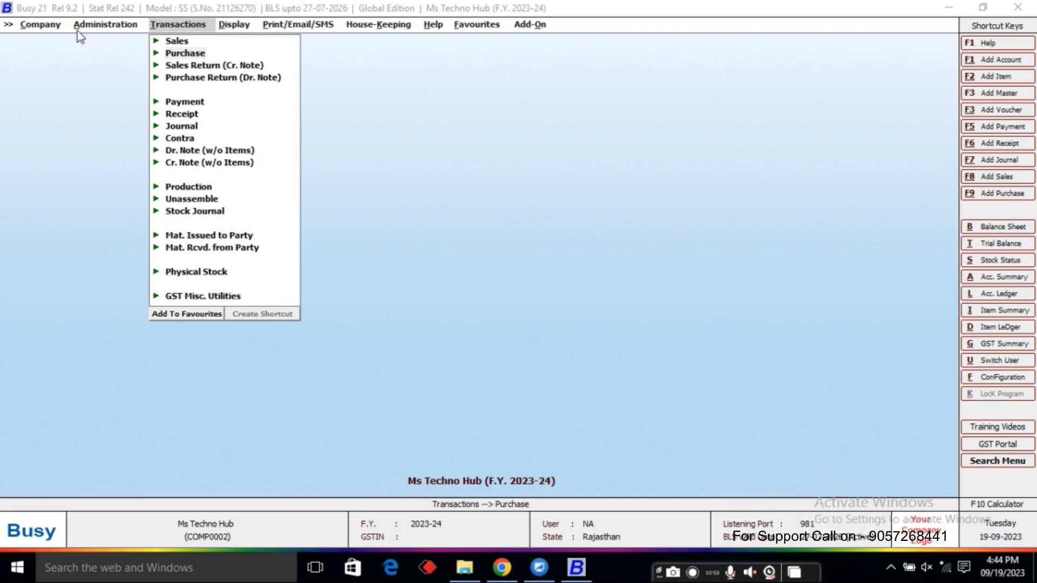
- Open the voucher configuration of the Standard sales series from the voucher series configuration
click(93, 28)
click(105, 53)
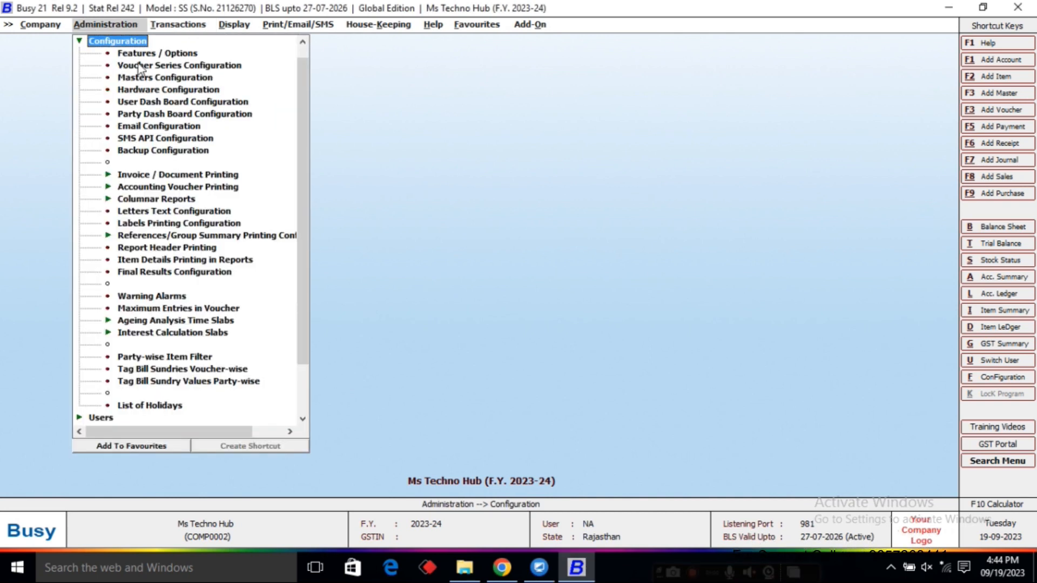
click(138, 66)
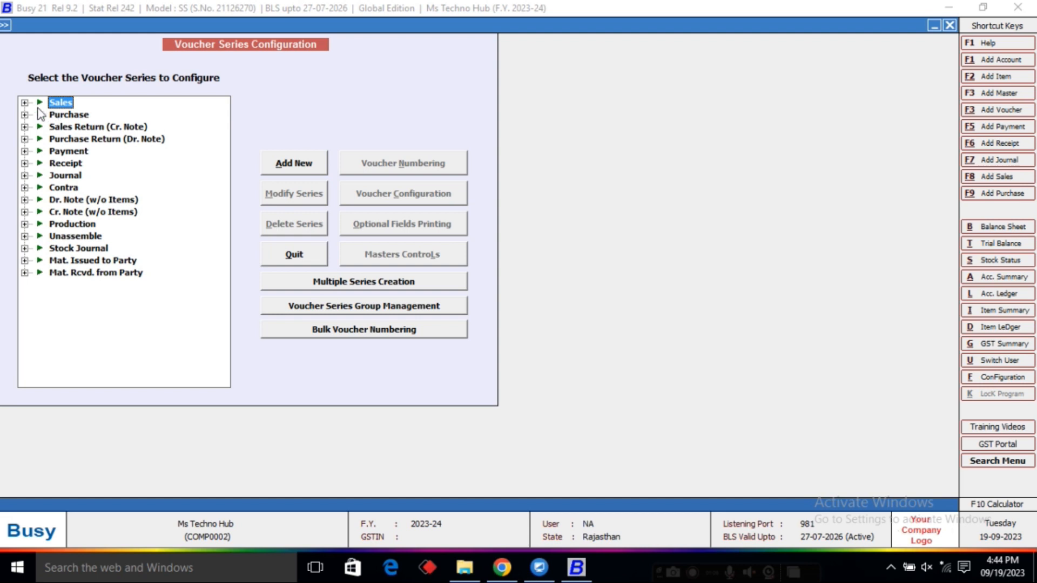
click(25, 102)
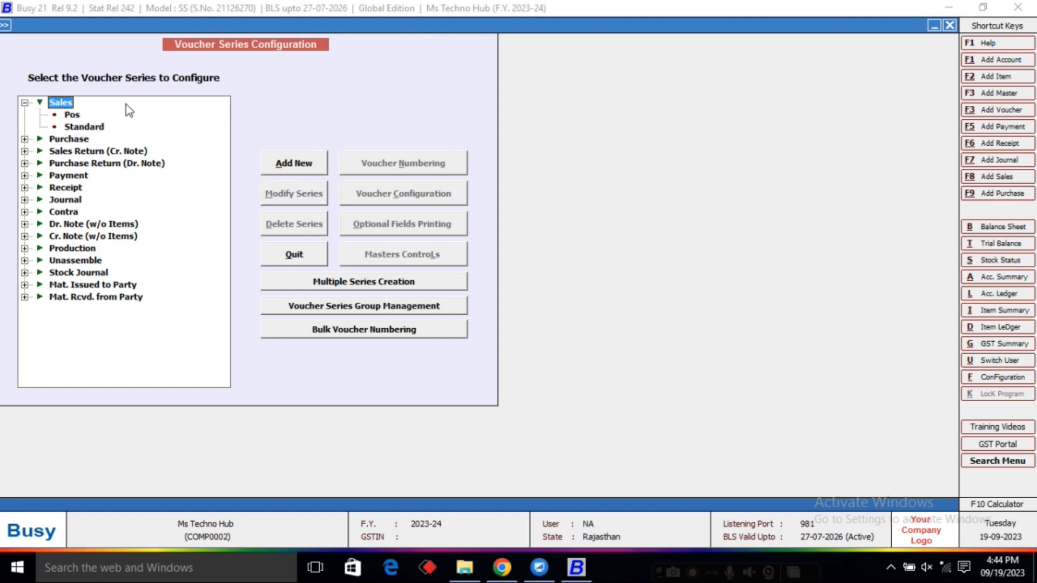
click(72, 115)
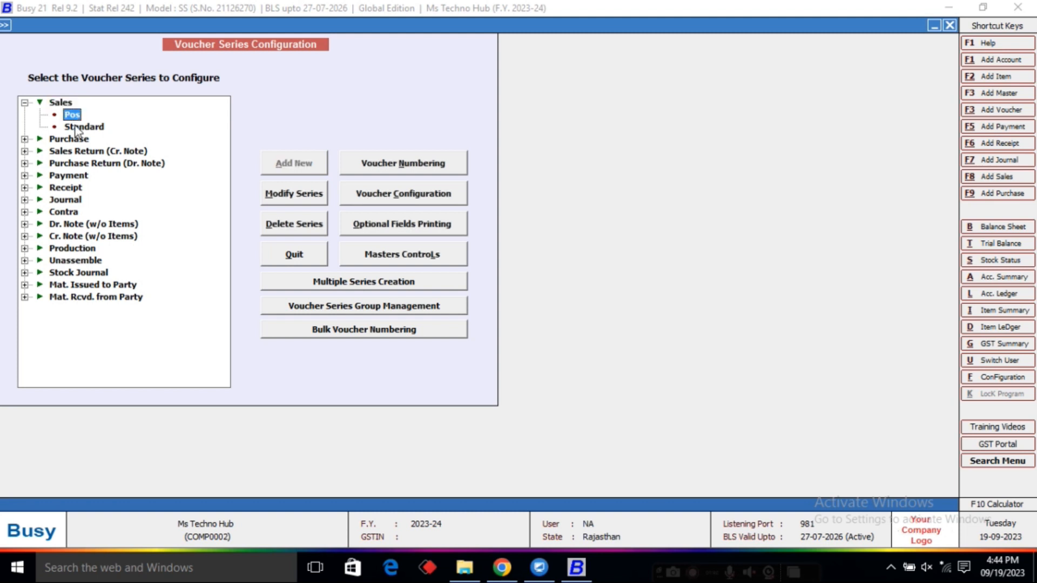
click(78, 130)
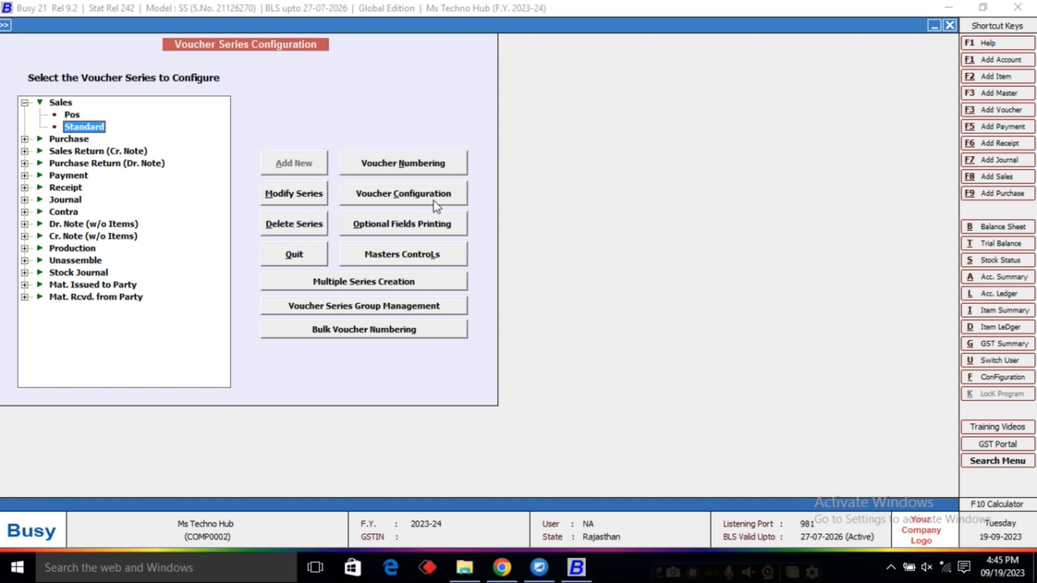
click(404, 196)
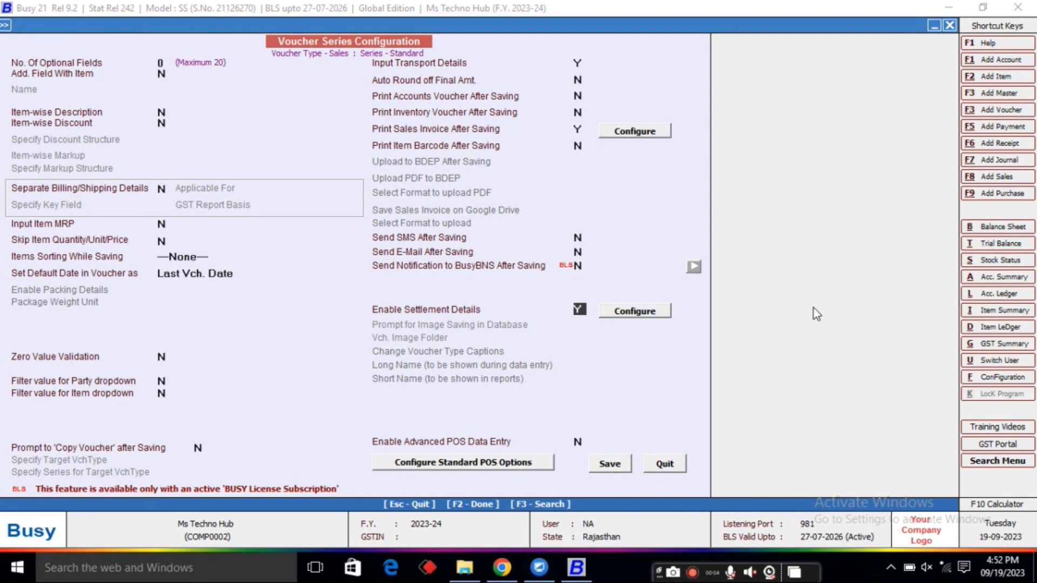
- Open the settlement details configuration and allow the Cash settlement mode with Cash as its account
click(629, 311)
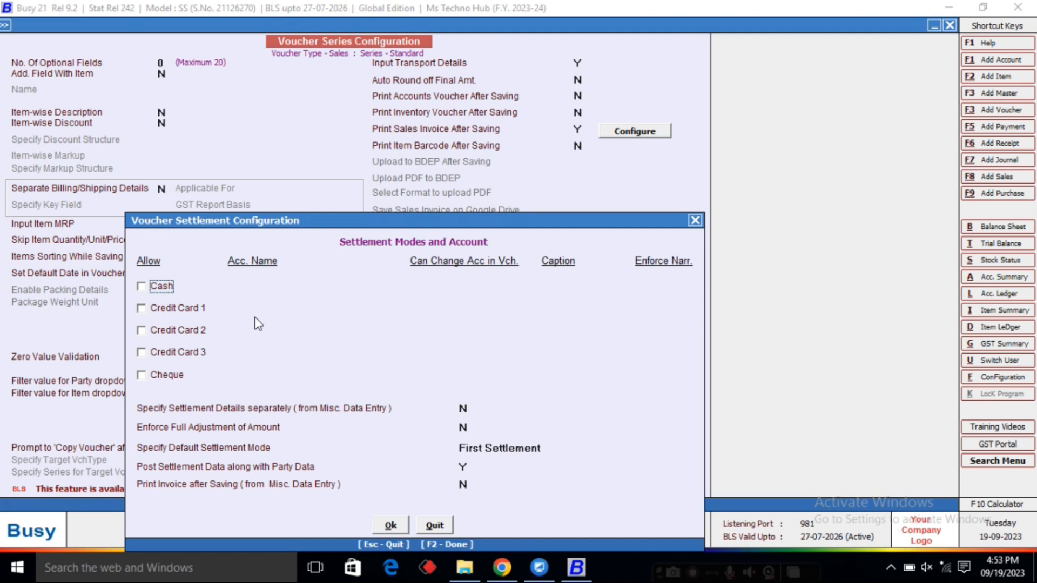
click(142, 286)
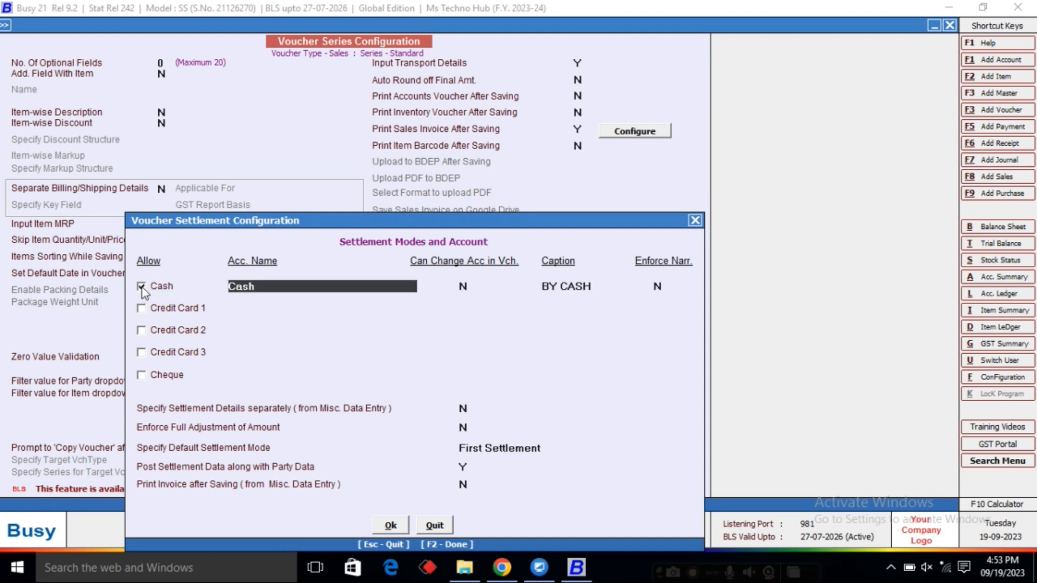
text(ca)
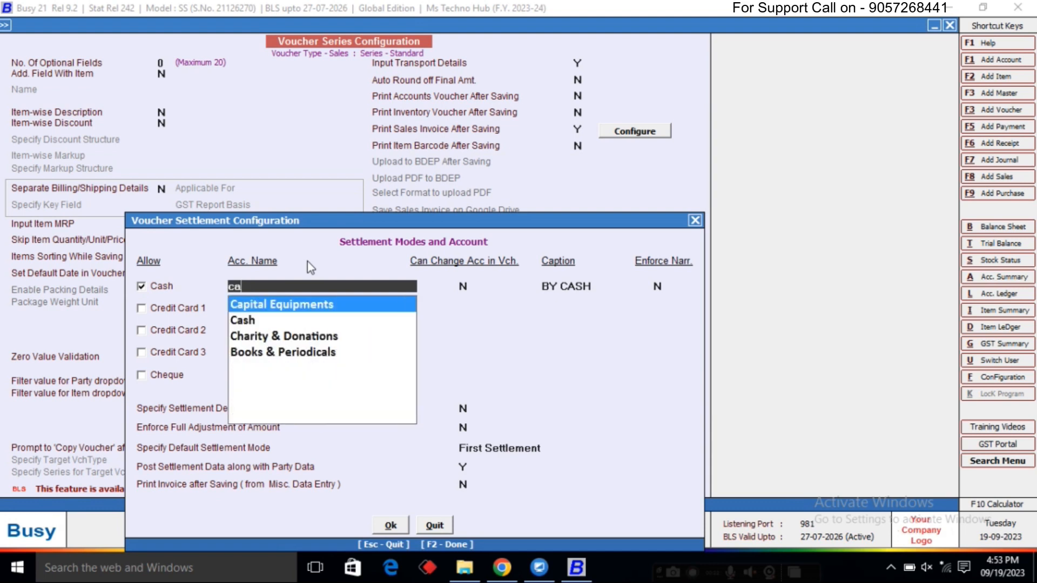
text(sh)
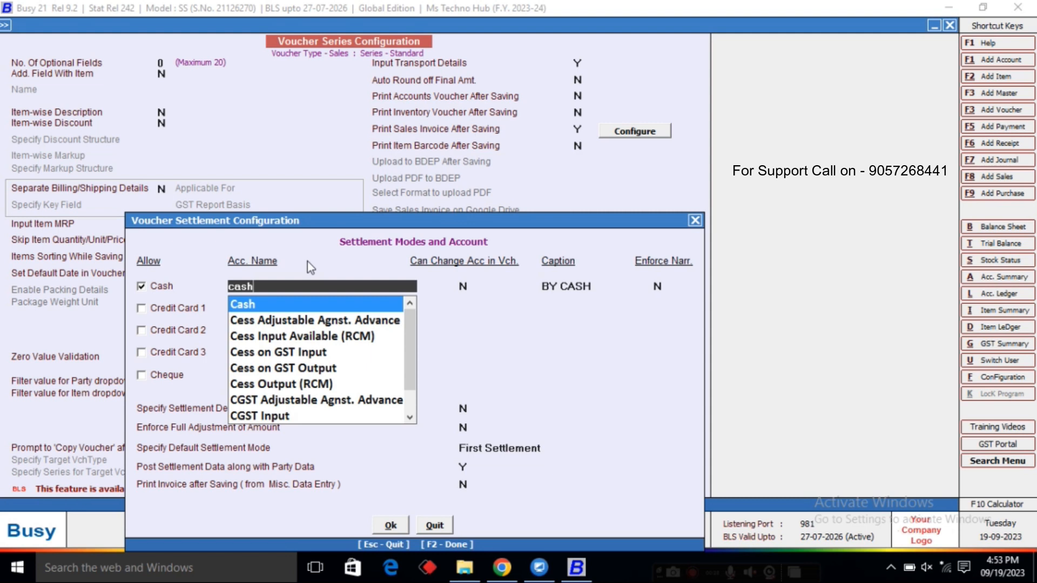
key(Return)
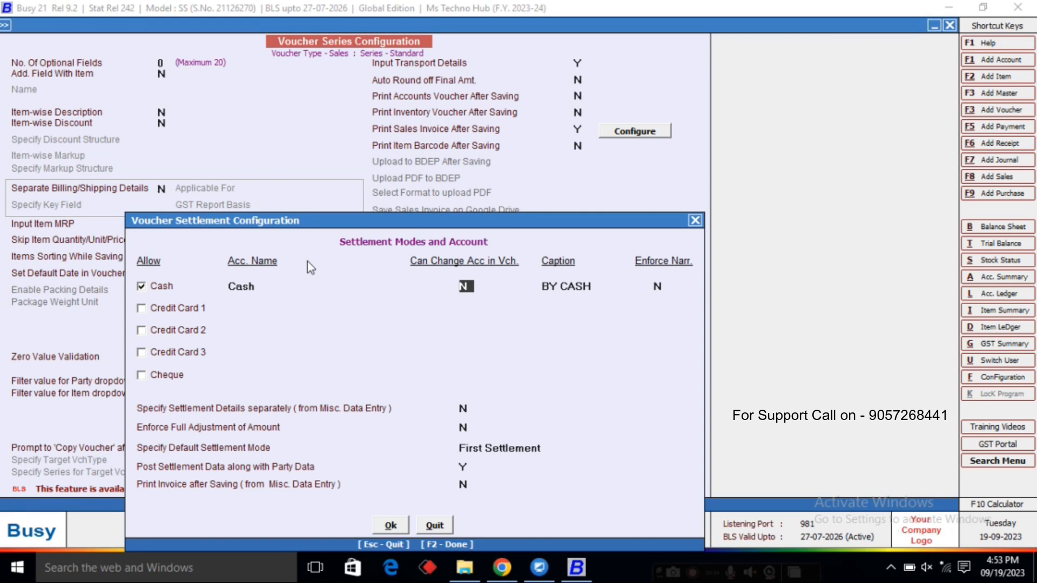
key(Up)
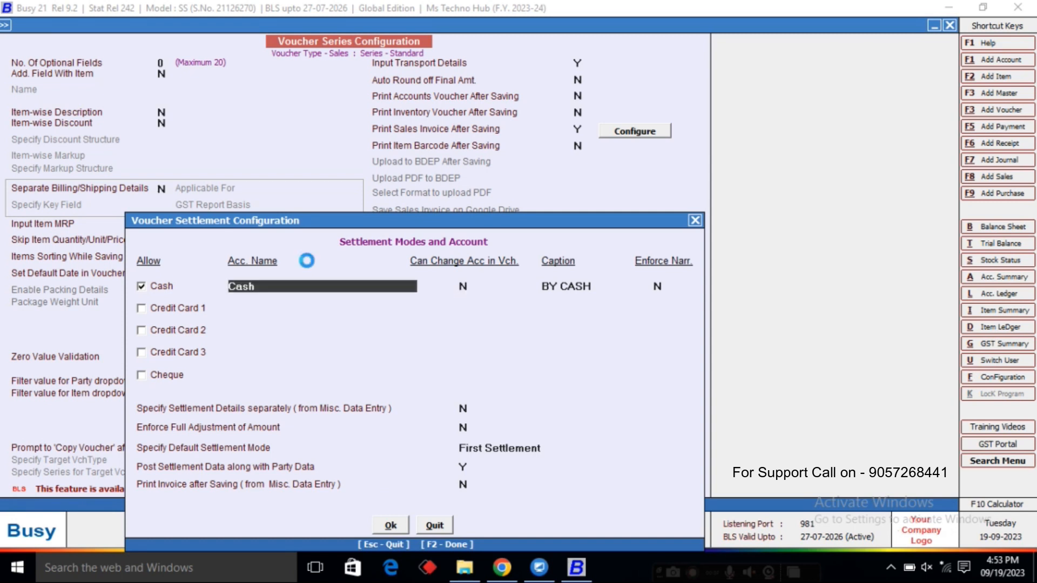
text(h)
key(BackSpace)
text(ca)
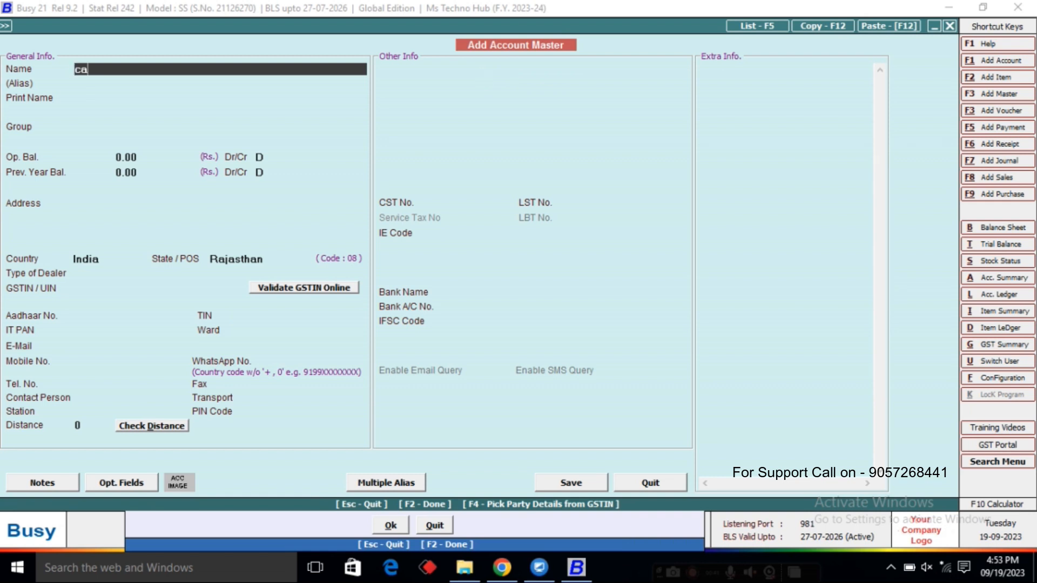
text(sh in hand)
key(Return)
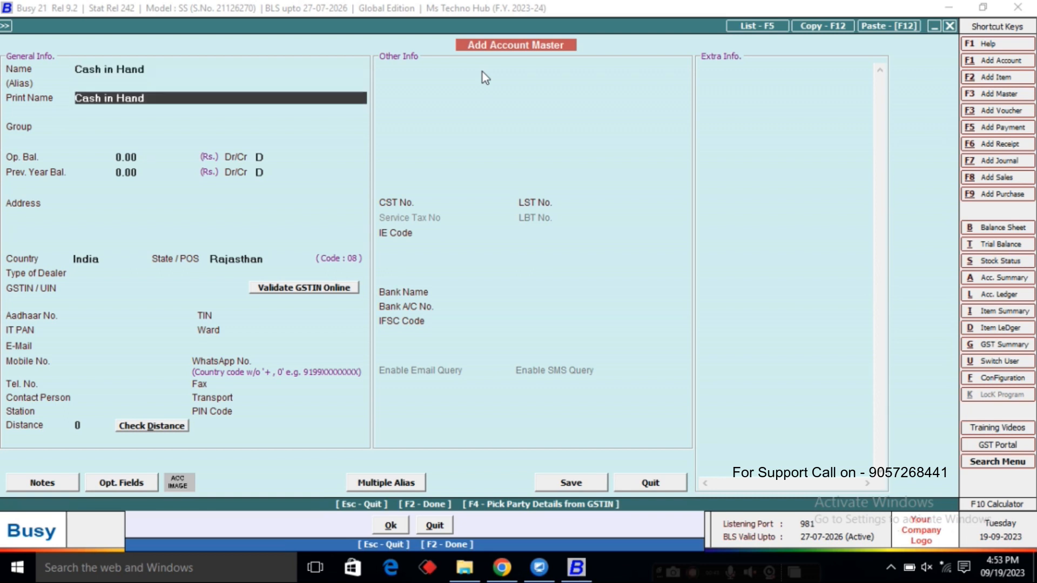
key(Return)
text(ca)
key(Down)
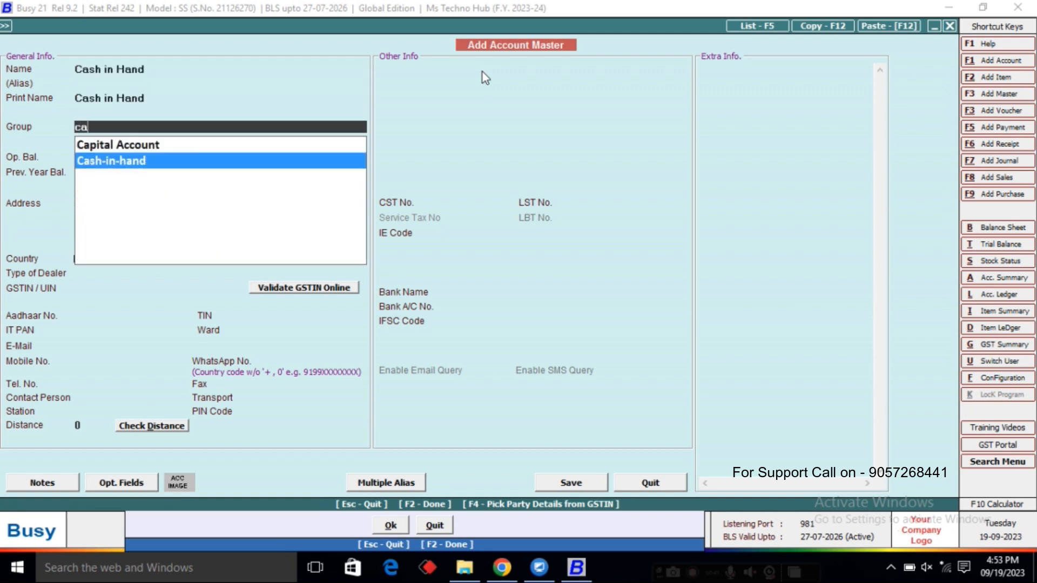
key(Return)
key(Return)
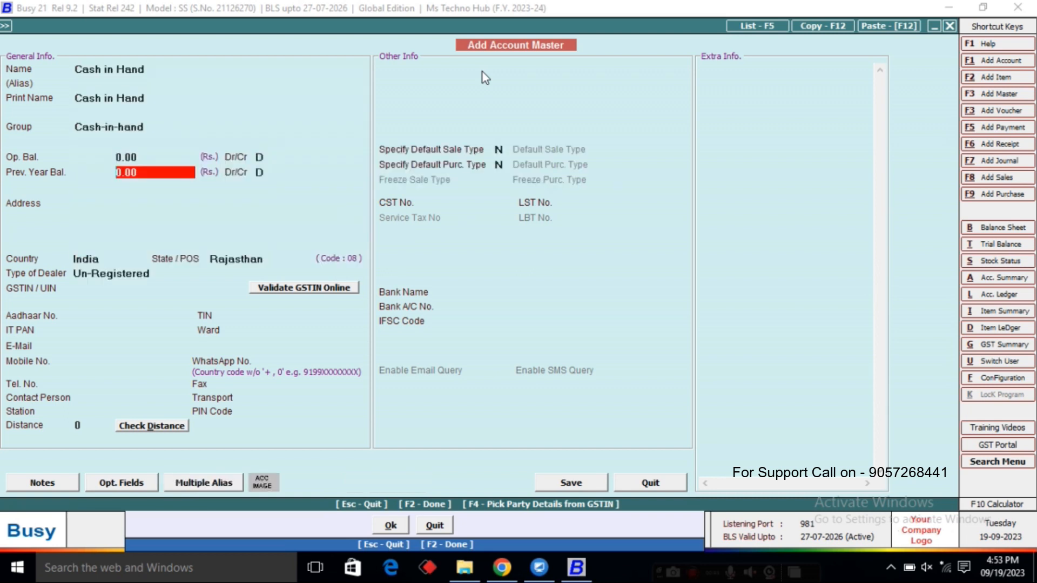
key(Escape)
key(Return)
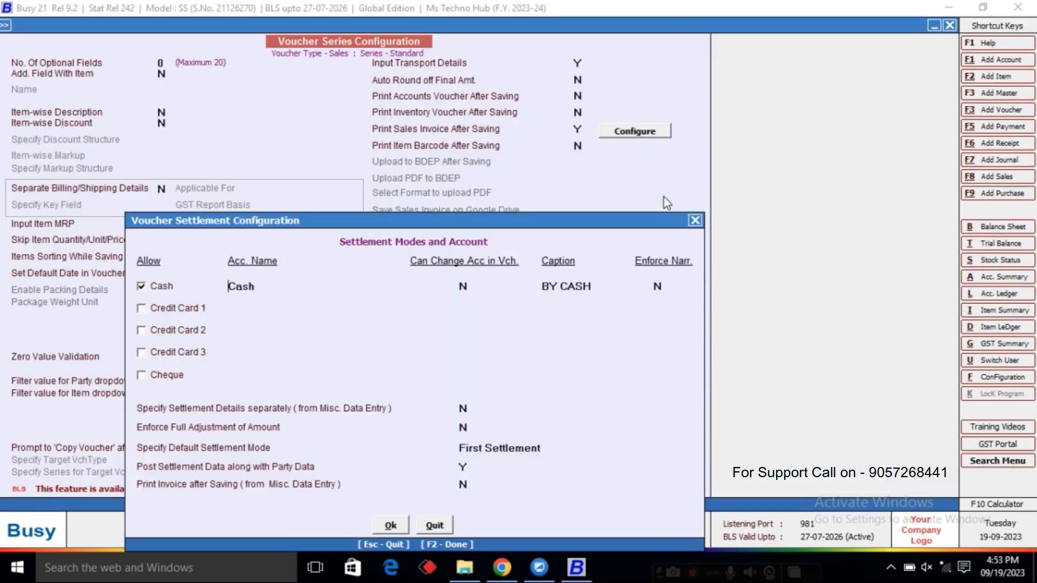
- Accept the Cash settlement row with account change N, caption BY CASH and enforced narration N
key(Return)
key(Return)
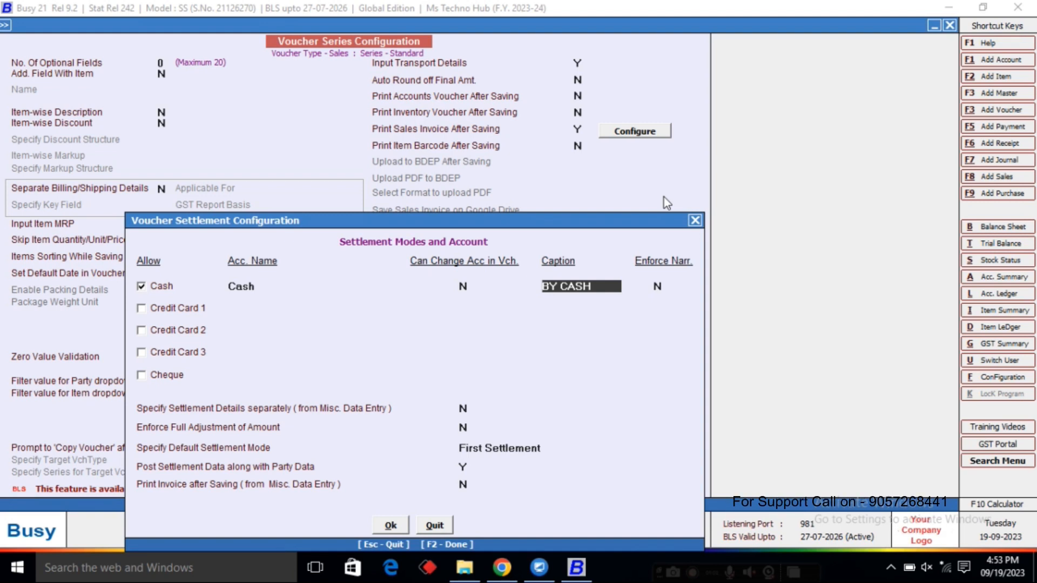
key(Return)
key(Return)
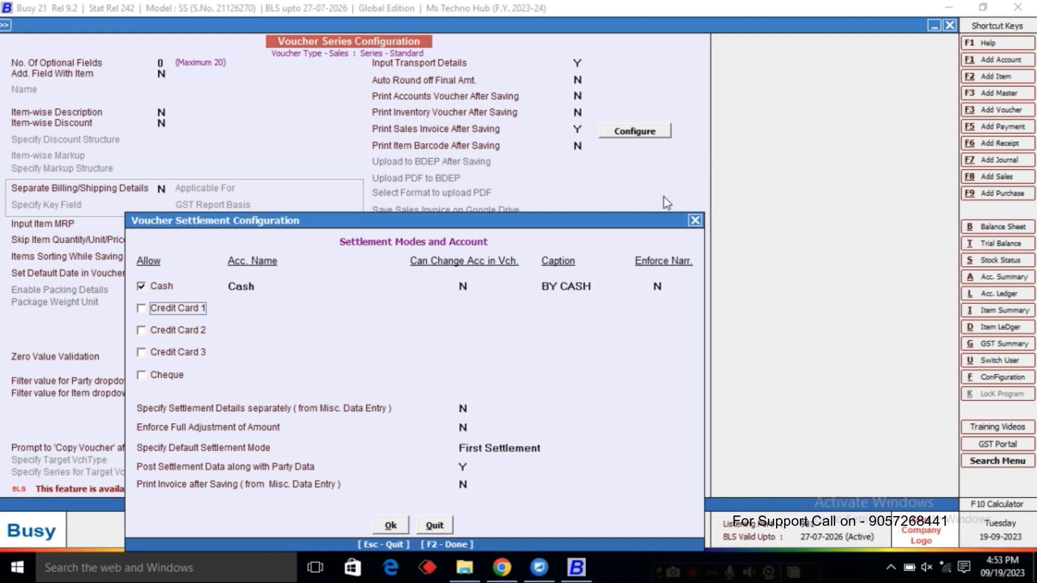
- Allow Credit Card 1 with account ALL UPI and caption BY UPI, and Credit Card 2 with account ICIC BANK A/C and caption CARD
key(Return)
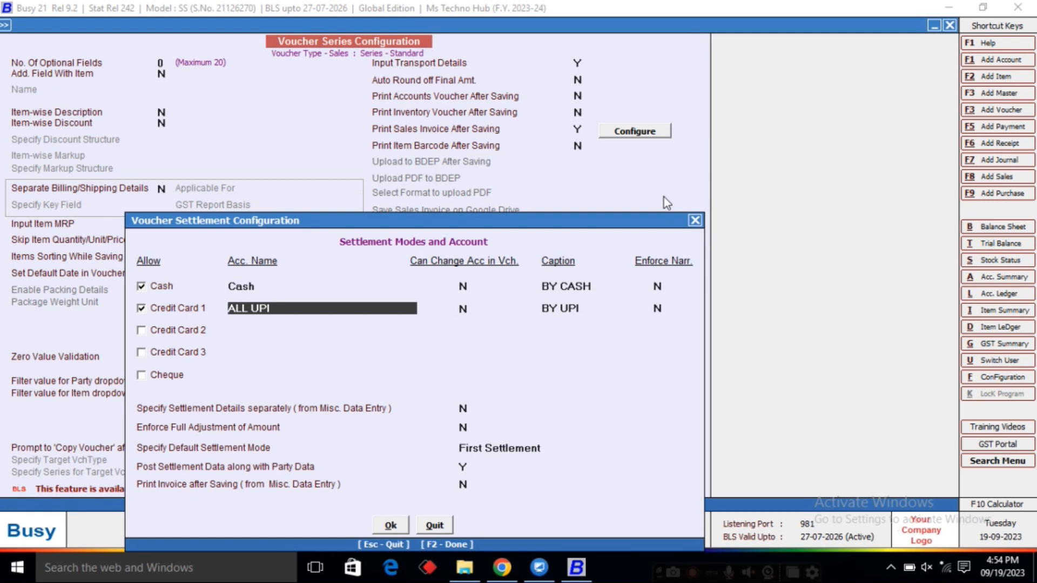
text(all)
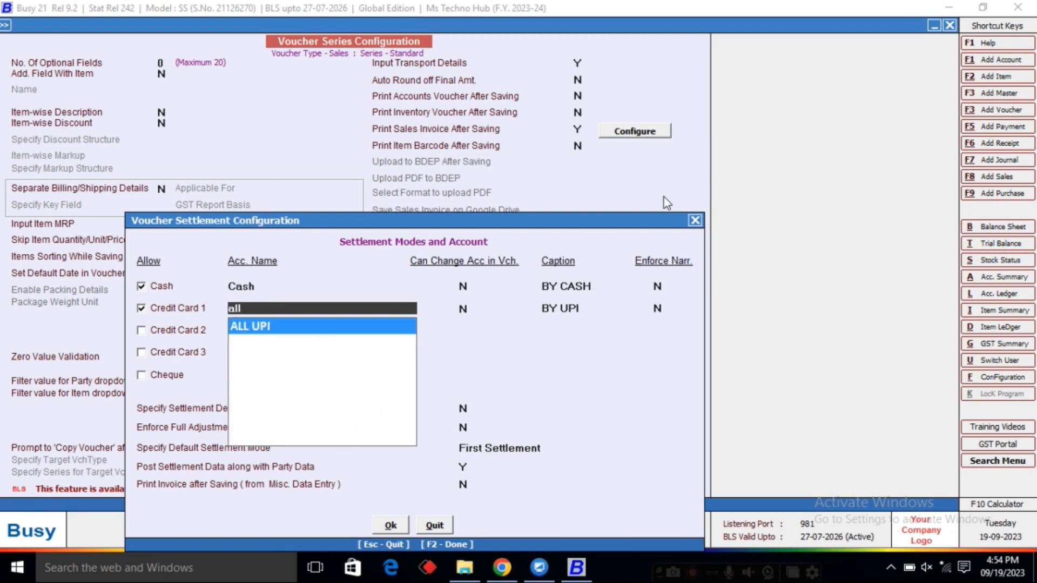
key(Return)
key(Return)
key(Return)
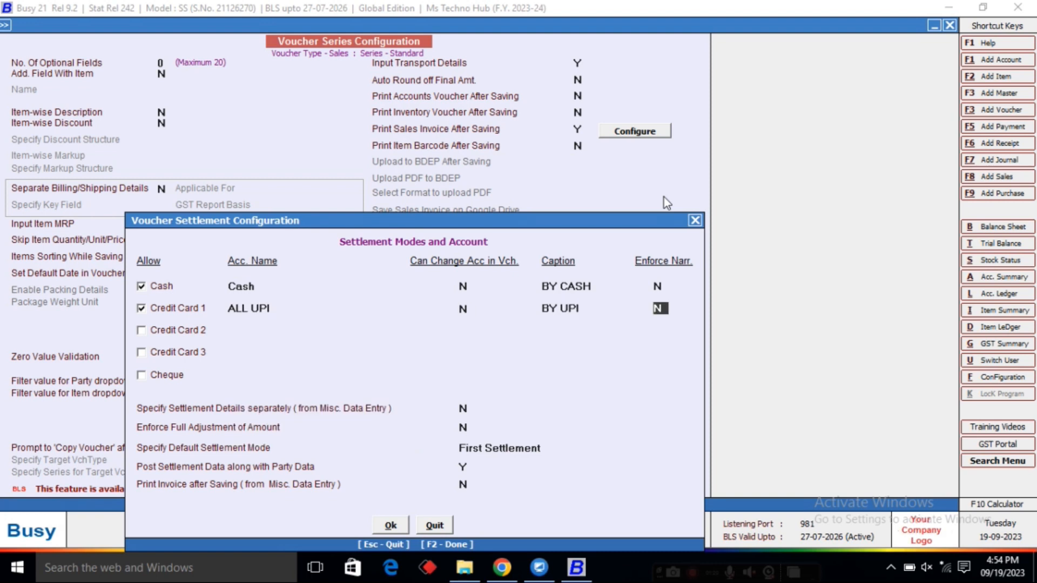
key(Return)
key(space)
key(Return)
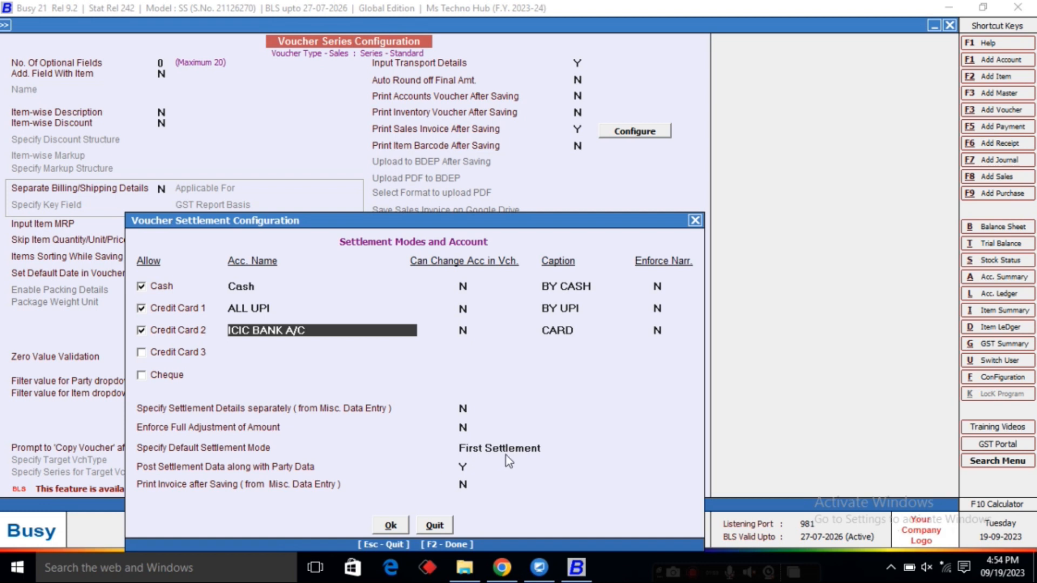
- Set the default settlement mode to First Settlement and save the Standard sales series configuration
click(522, 452)
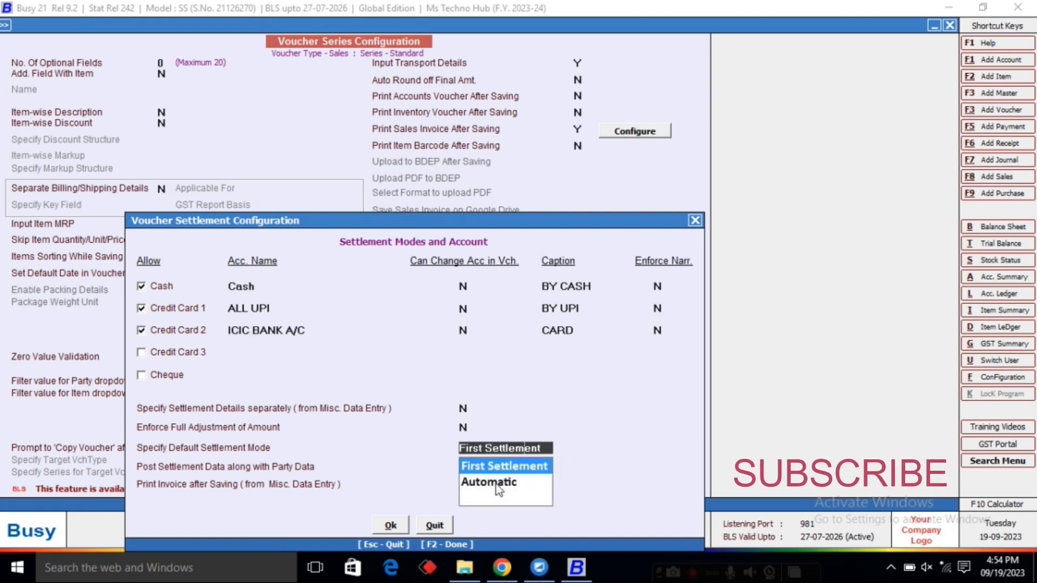
click(530, 466)
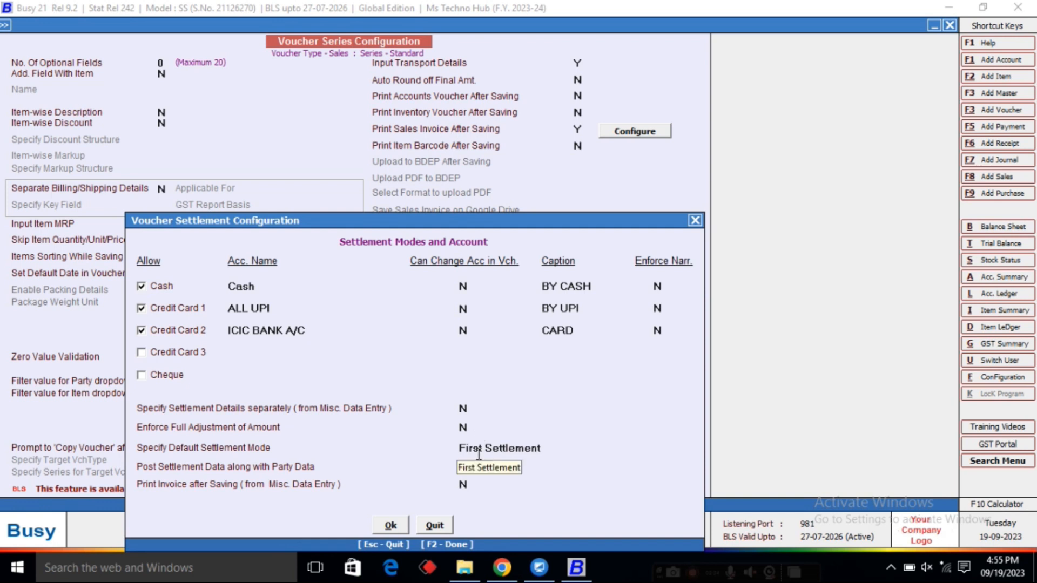
click(393, 525)
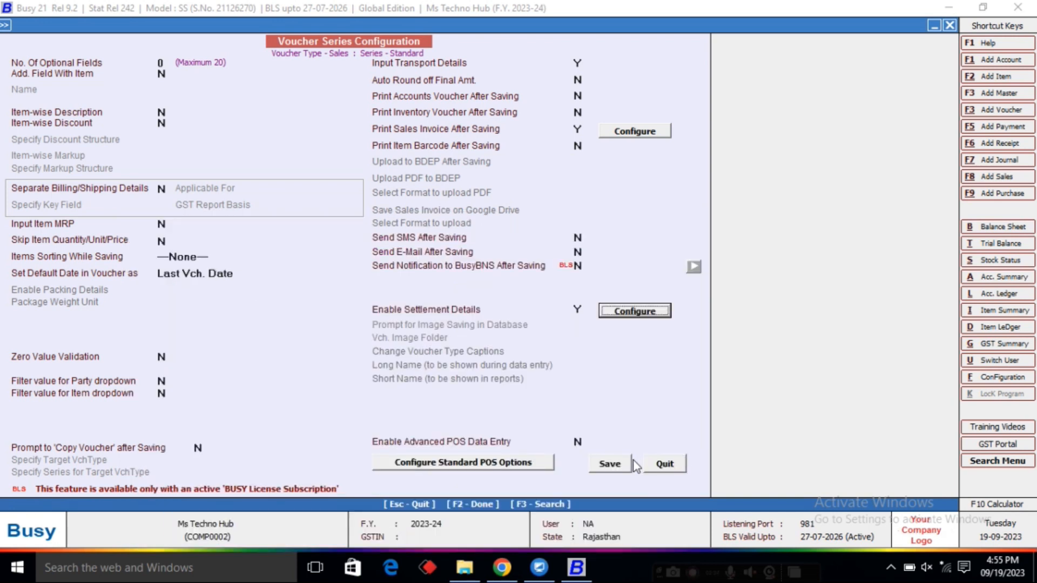
click(606, 465)
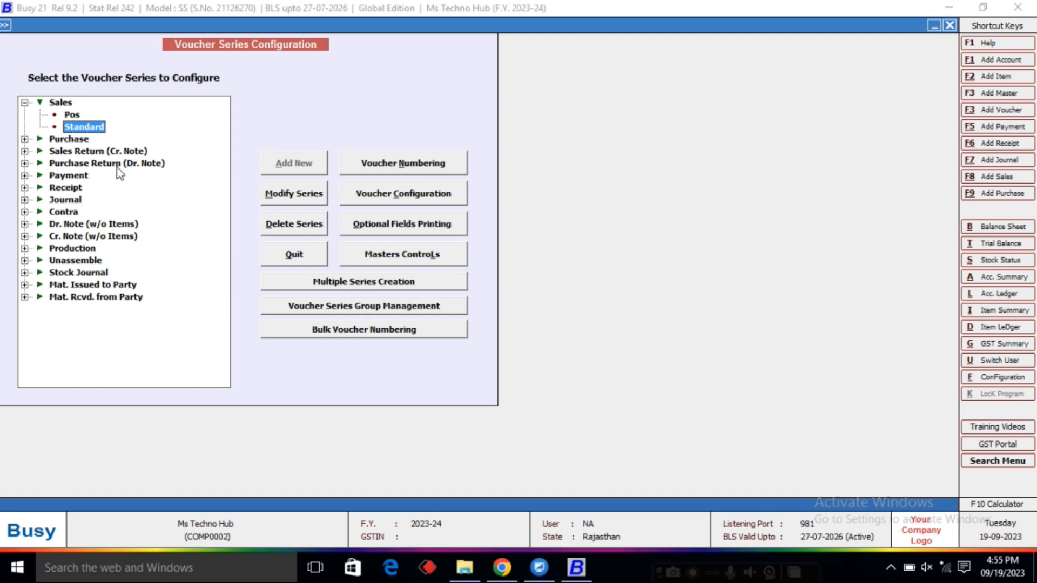
- Open the settlement configuration within the advanced POS options of the Pos sales series, leaving the date field Fixed
click(72, 115)
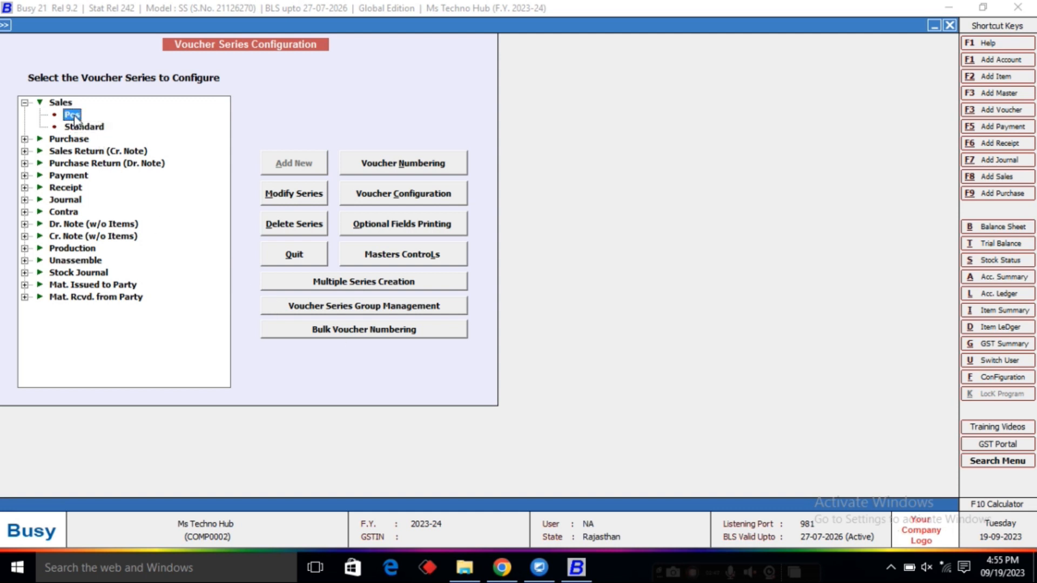
click(401, 201)
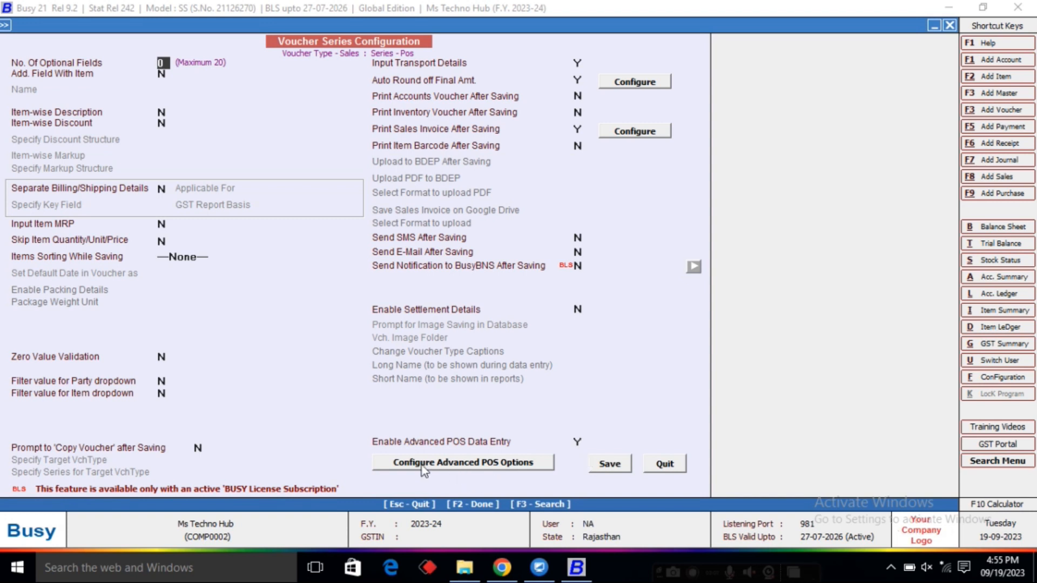
click(484, 464)
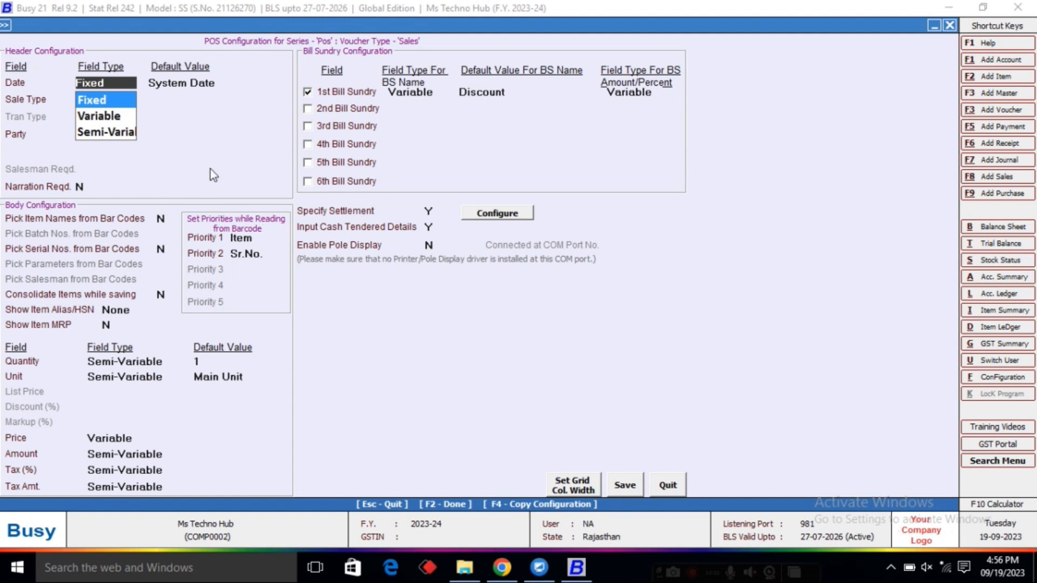
key(Return)
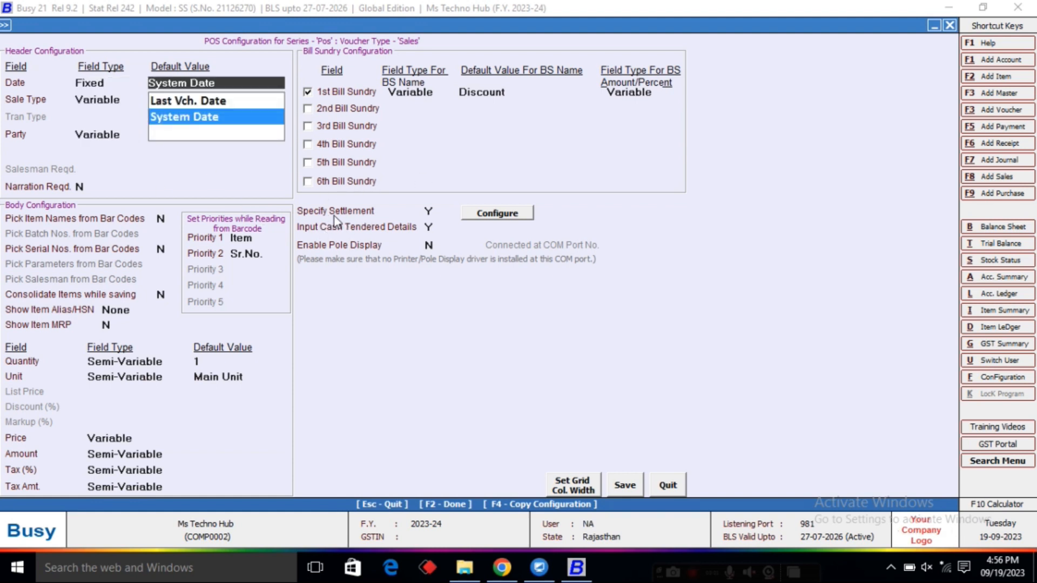
mouse_move(366, 222)
click(497, 215)
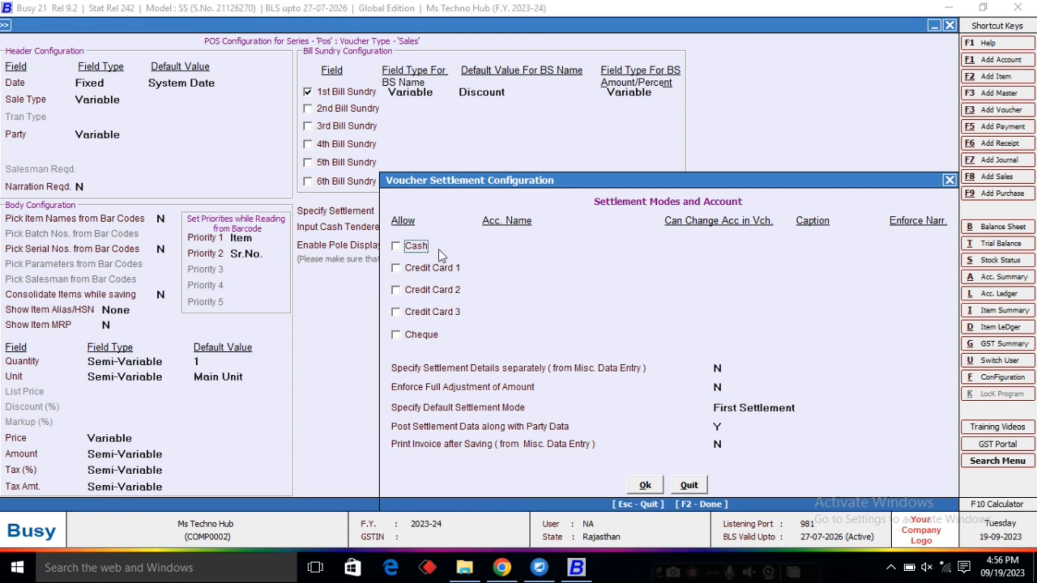
- Allow Cash with account Cash, Credit Card 1 with ALL UPI and Credit Card 2 with ICIC BANK A/C for the Pos series
click(439, 250)
key(Return)
key(Return)
key(space)
key(Return)
key(Return)
key(Return)
key(Return)
key(Return)
key(space)
key(Return)
key(Return)
key(Return)
key(Return)
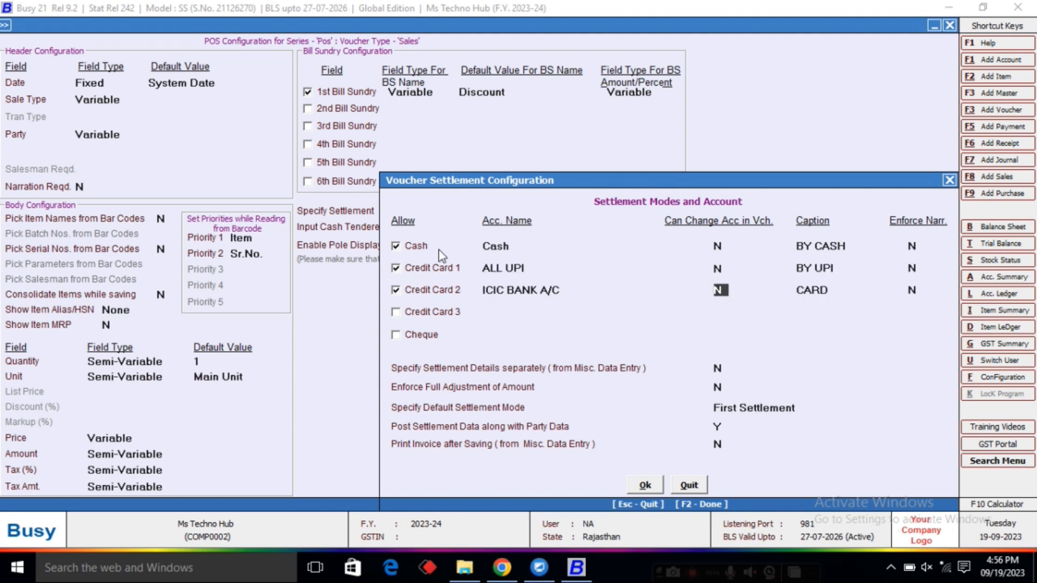
- Confirm the Pos settlement configuration with First Settlement as default mode, and set Enable Pole Display to N
key(Return)
key(Return)
key(Return)
key(Return)
key(Return)
key(Return)
key(Return)
key(Return)
key(Return)
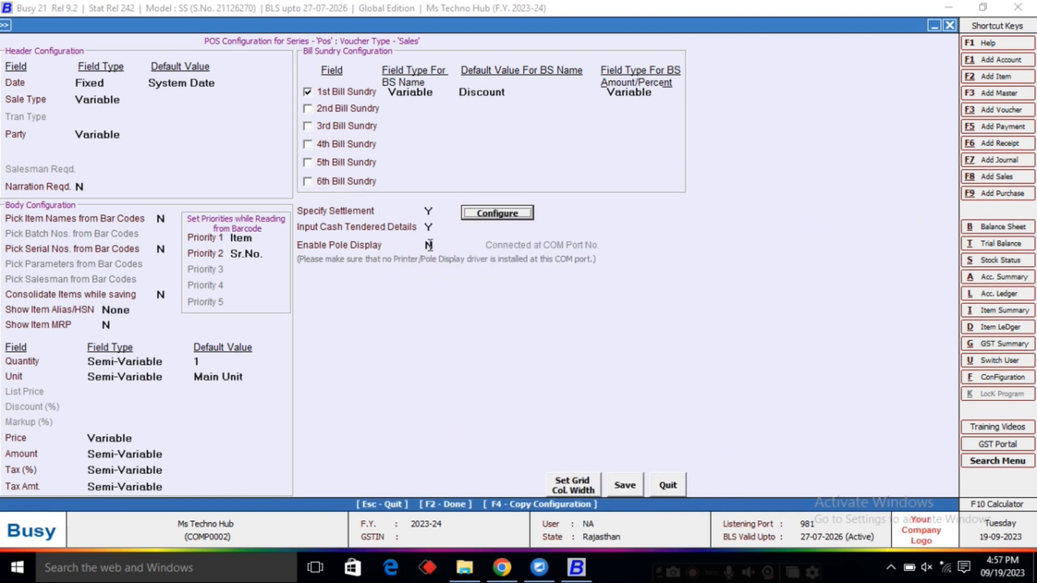
key(n)
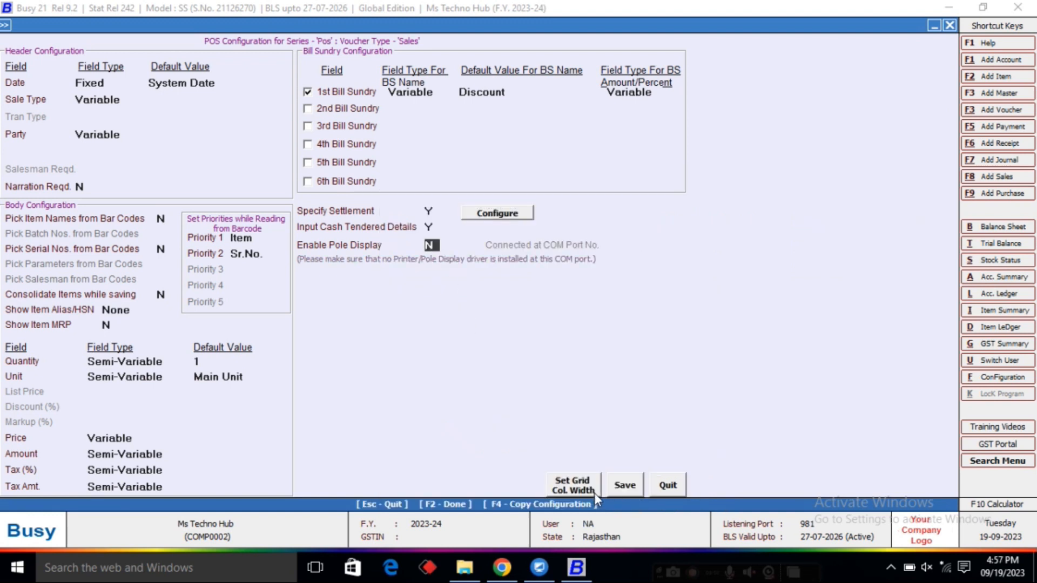
- Save the POS options and the Pos sales series configuration, and leave the configuration screens
click(622, 488)
click(610, 463)
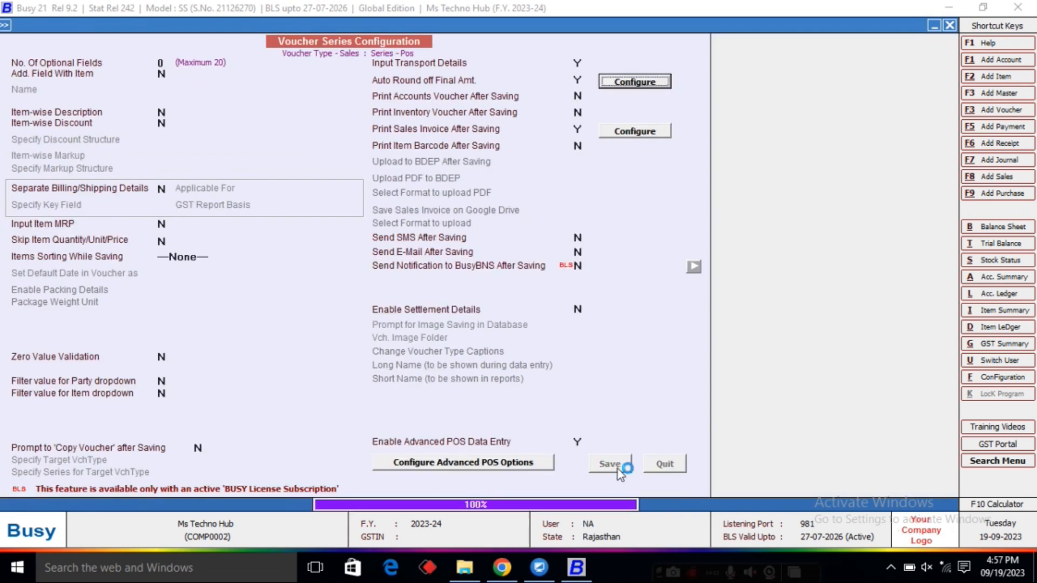
click(295, 255)
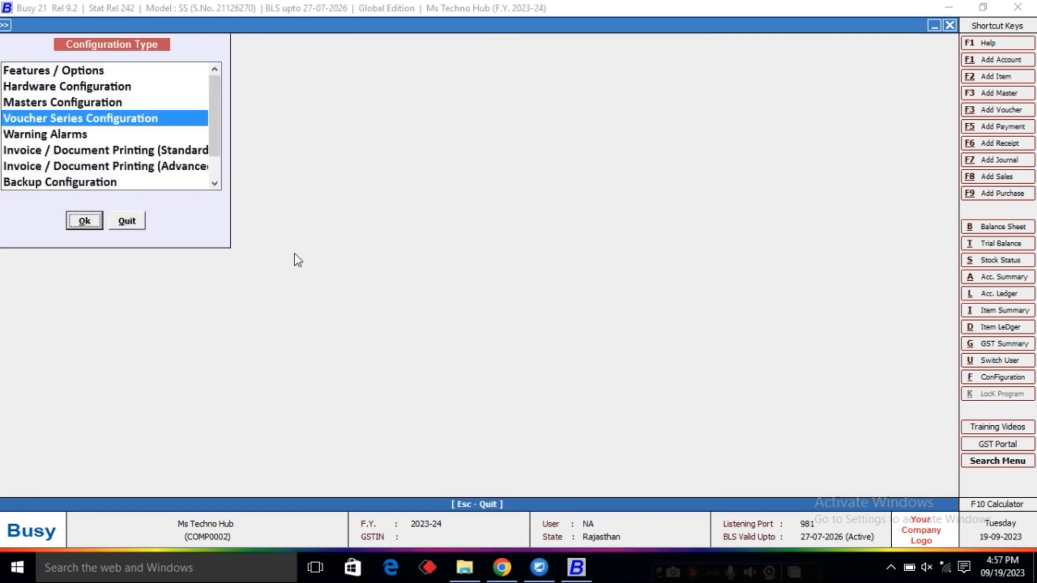
key(Escape)
- Start a new sales voucher in Standard data entry mode with the Standard series, keeping the date 01-04-2023
key(Return)
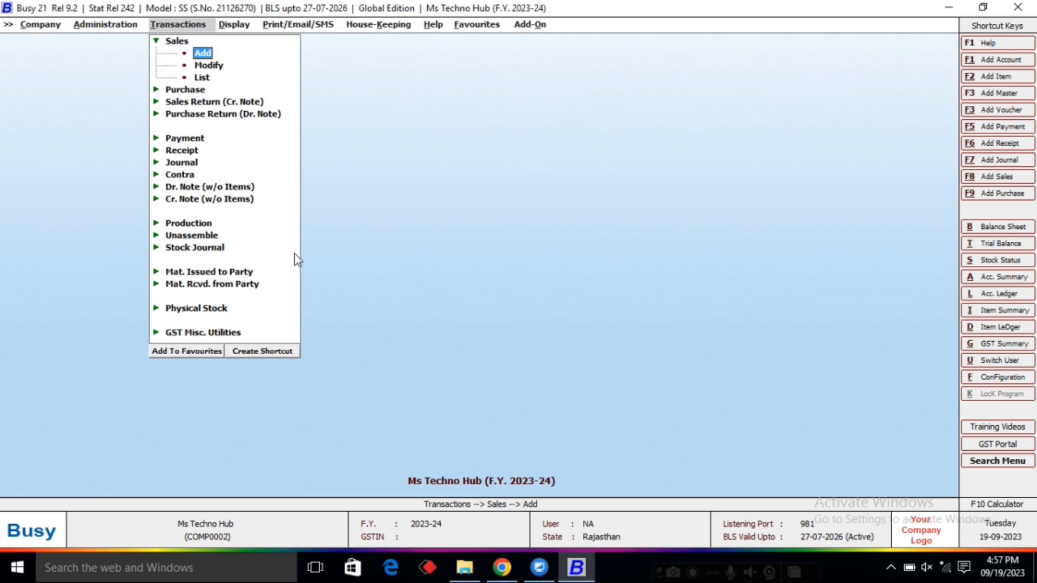
key(Return)
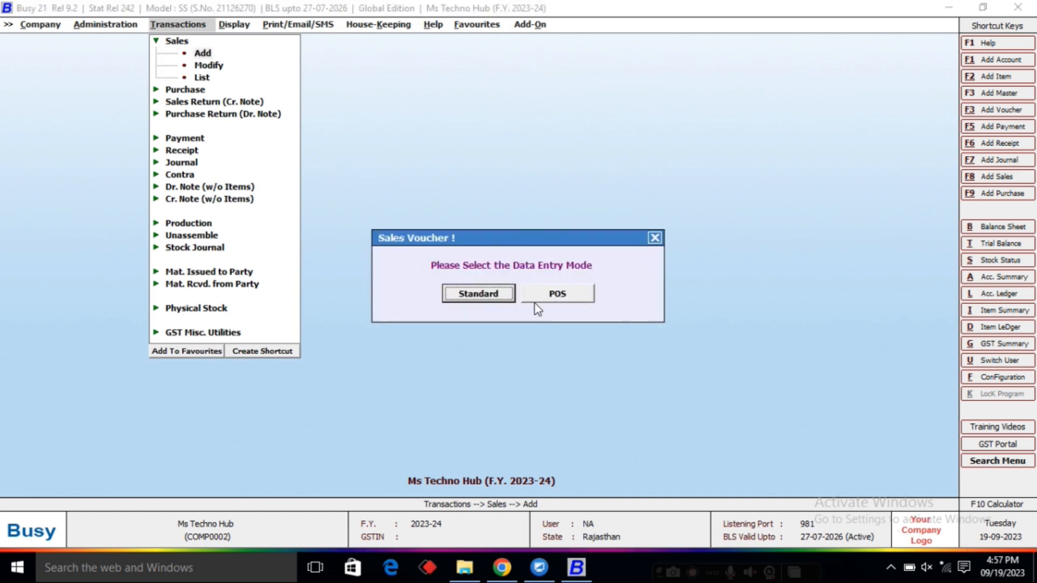
click(494, 295)
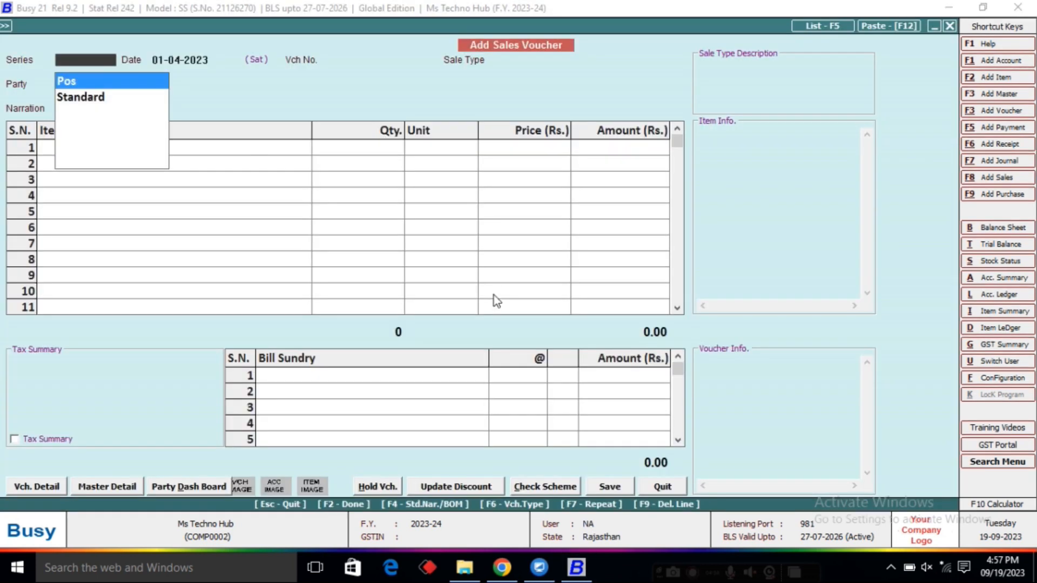
key(Down)
key(Return)
key(Return)
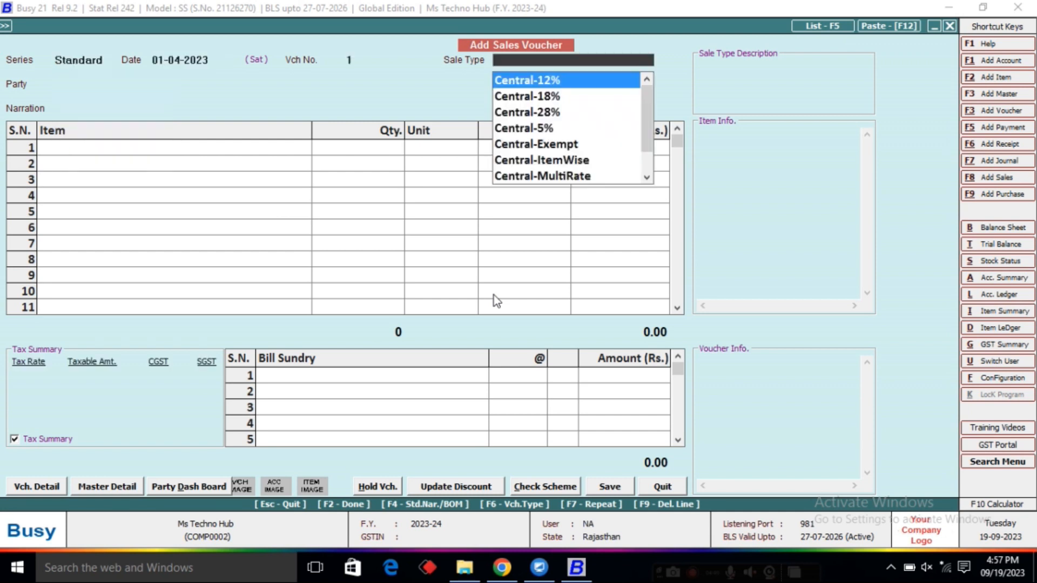
- Set the voucher's sale type to Local-TaxIncl. and its party to Cash, leaving the narration blank
text(ta)
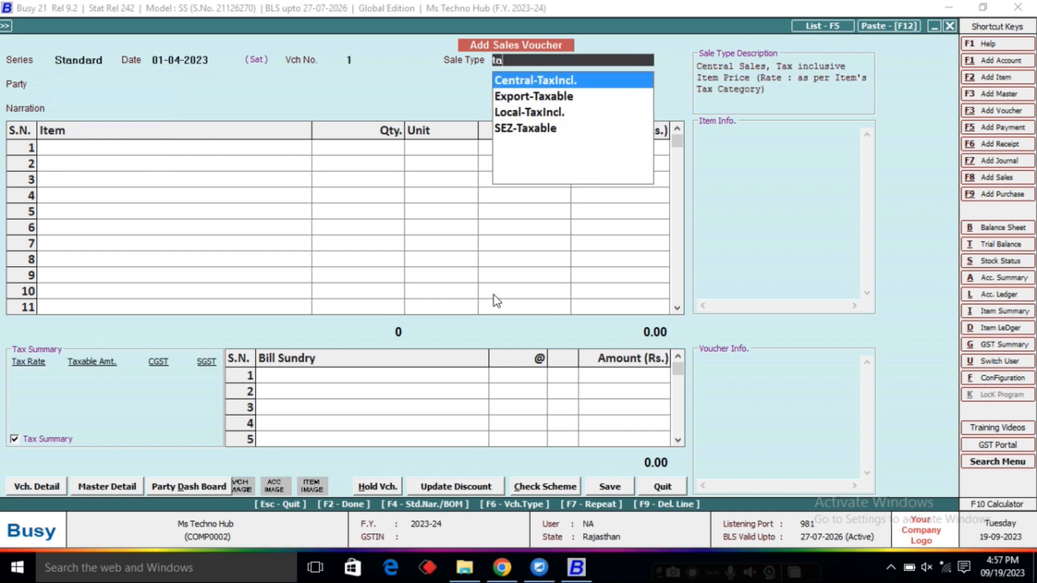
key(Down)
key(Down)
key(Return)
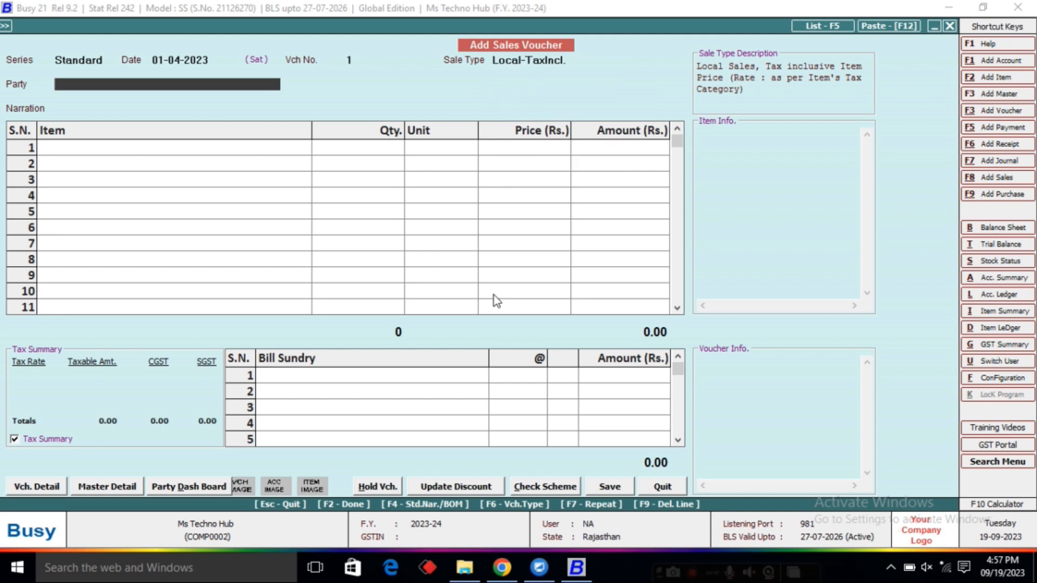
text(cs)
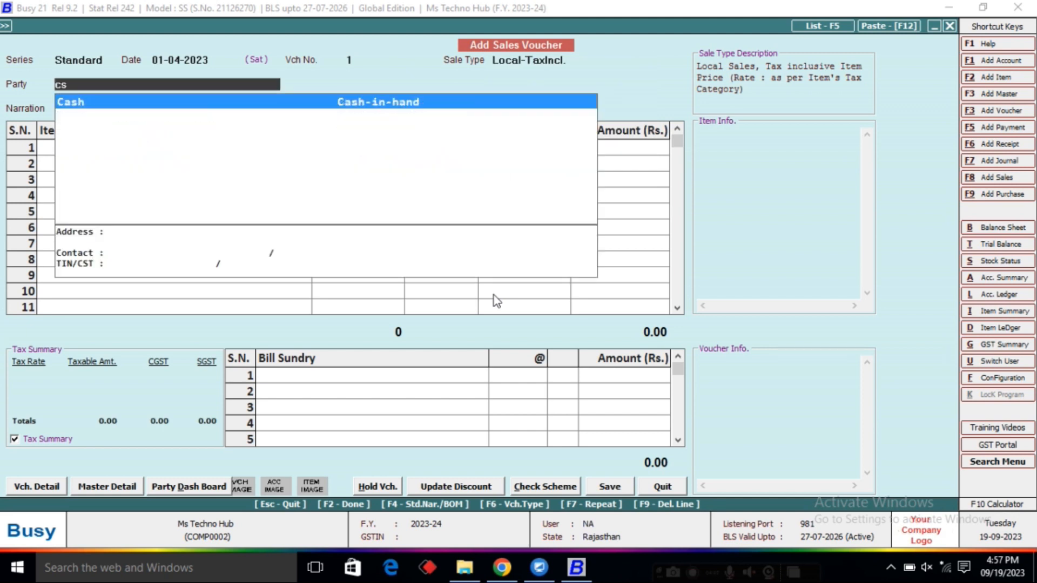
key(Return)
key(Return)
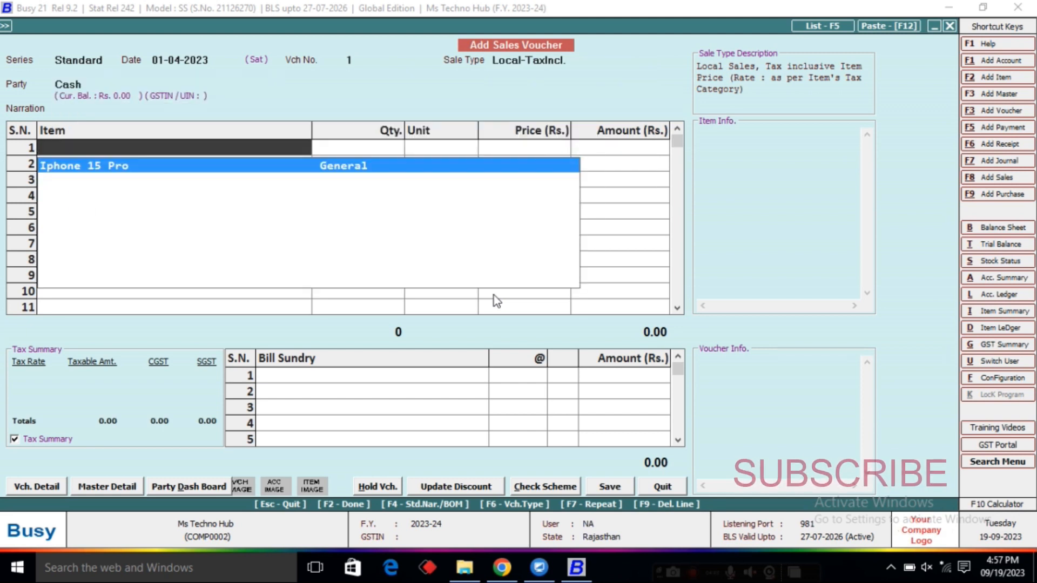
- Add 1 Iphone 15 Pro with its available serial number, and proceed to the voucher's amount settlement
key(Return)
text(1)
key(Return)
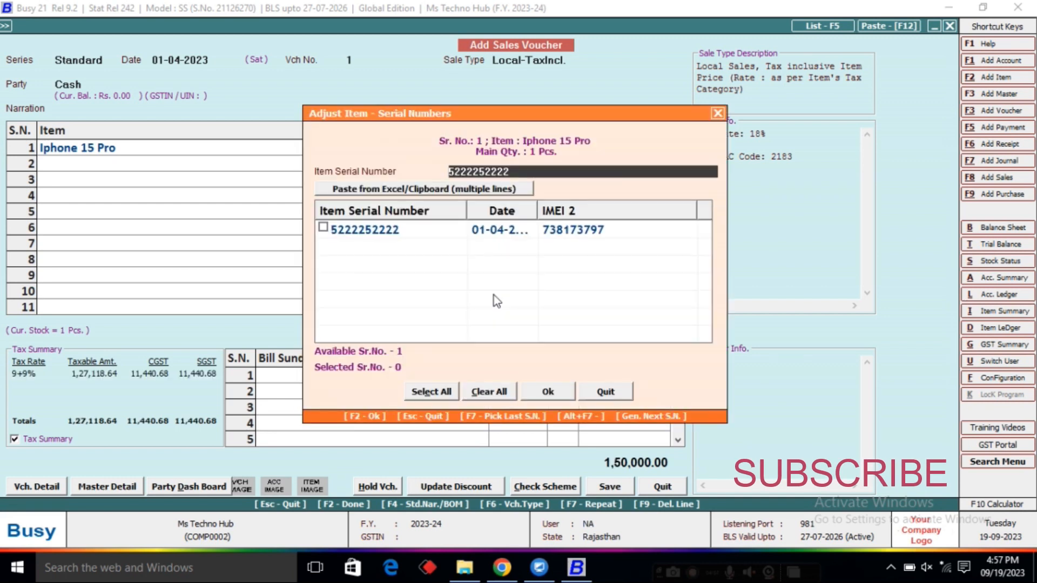
key(Return)
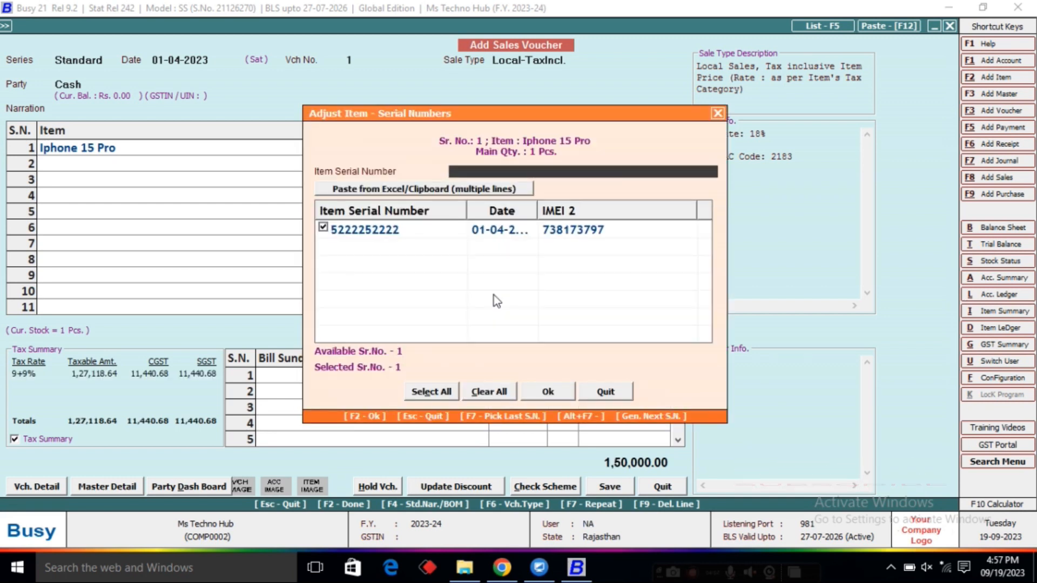
key(F2)
key(F2)
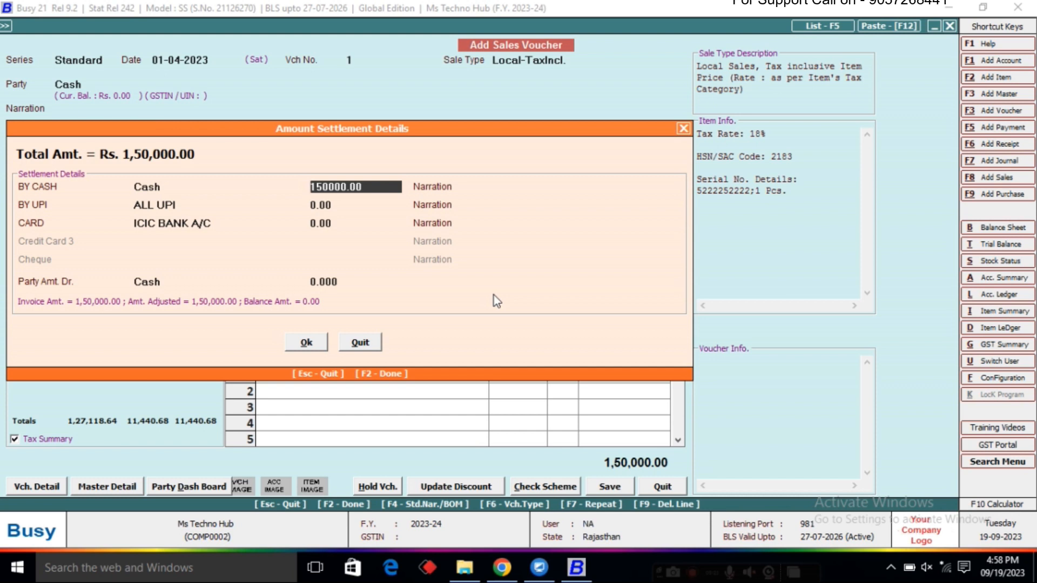
- Settle the voucher with 20,000 by cash, 30,000 by UPI and 1,00,000 by card, and save it
text(20000)
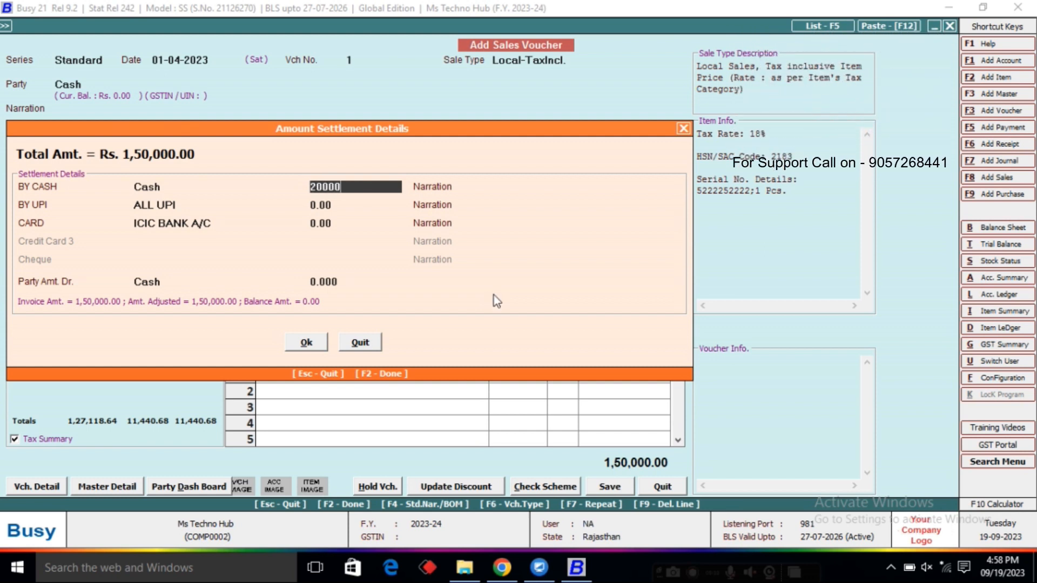
key(Return)
key(Return)
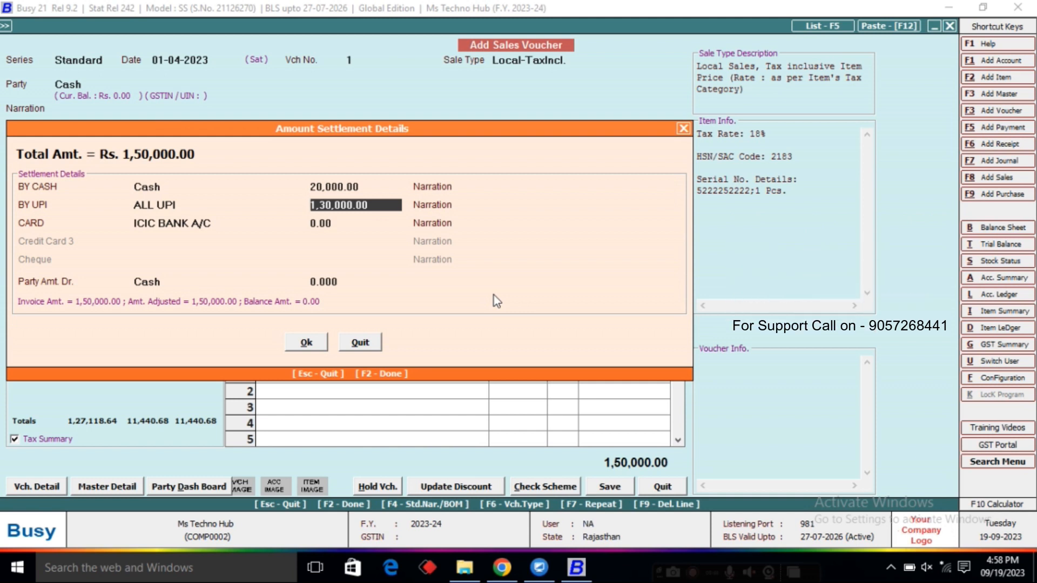
text(30000)
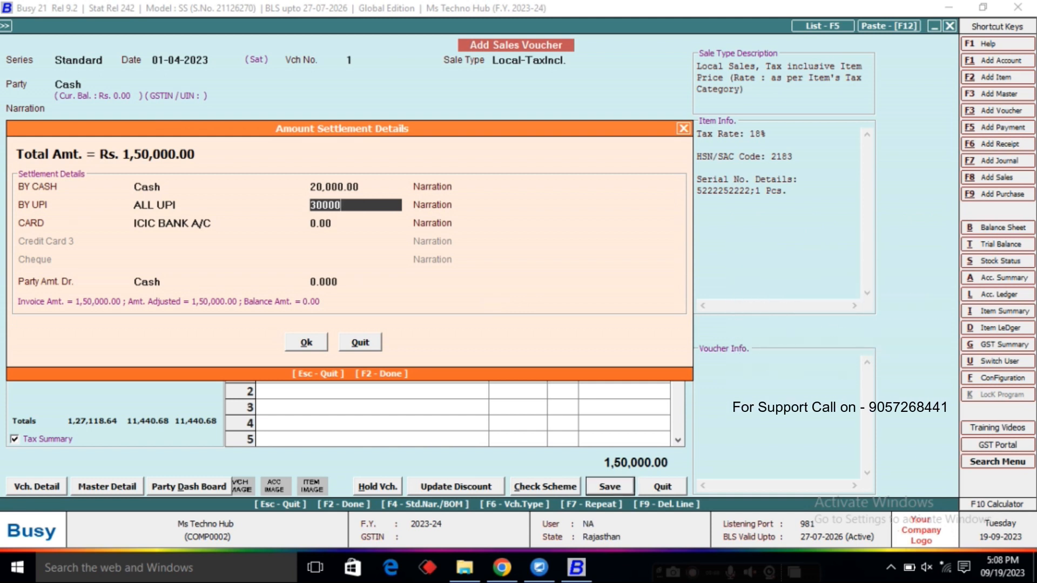
key(Return)
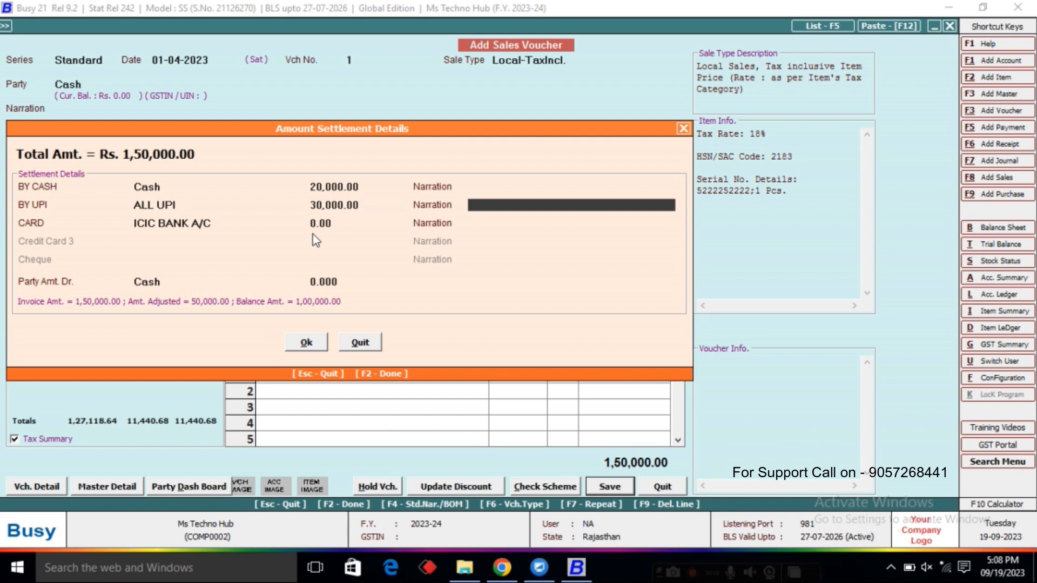
key(Return)
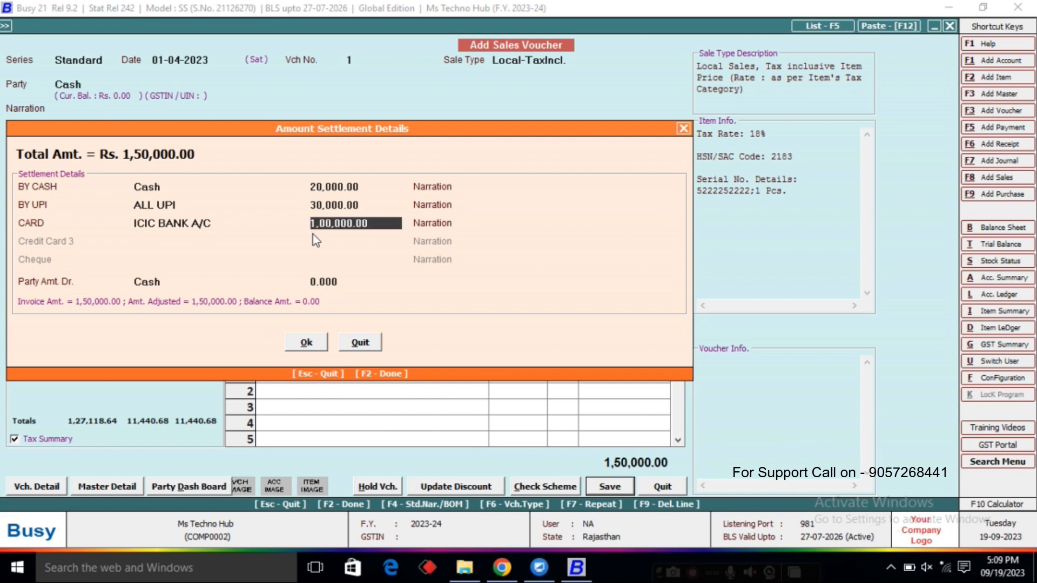
key(Return)
key(Return)
key(Return)
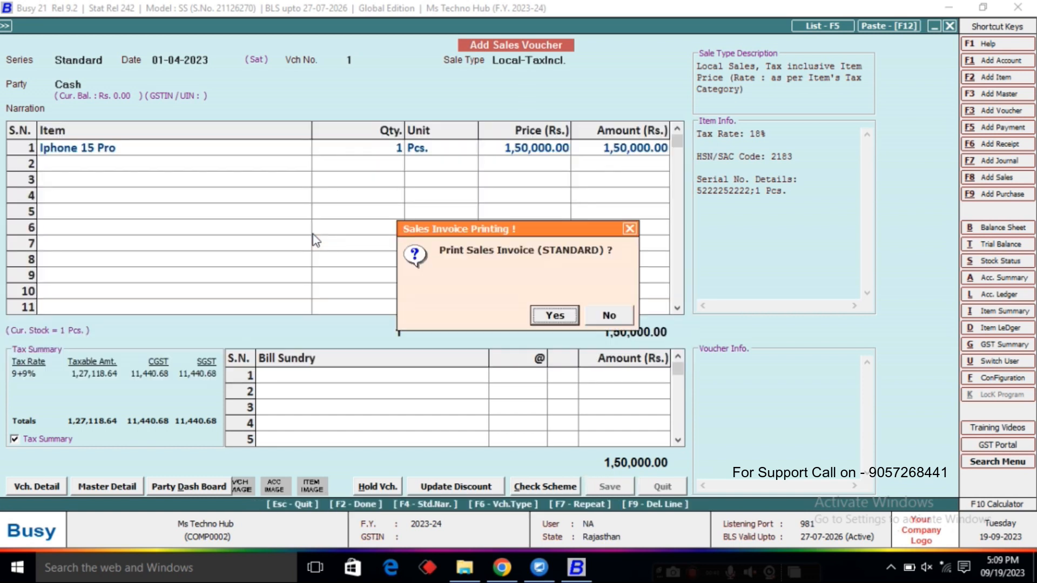
- Preview the sales invoice in the STANDARD format, check the settlement breakdown below the total, and close the preview
key(Return)
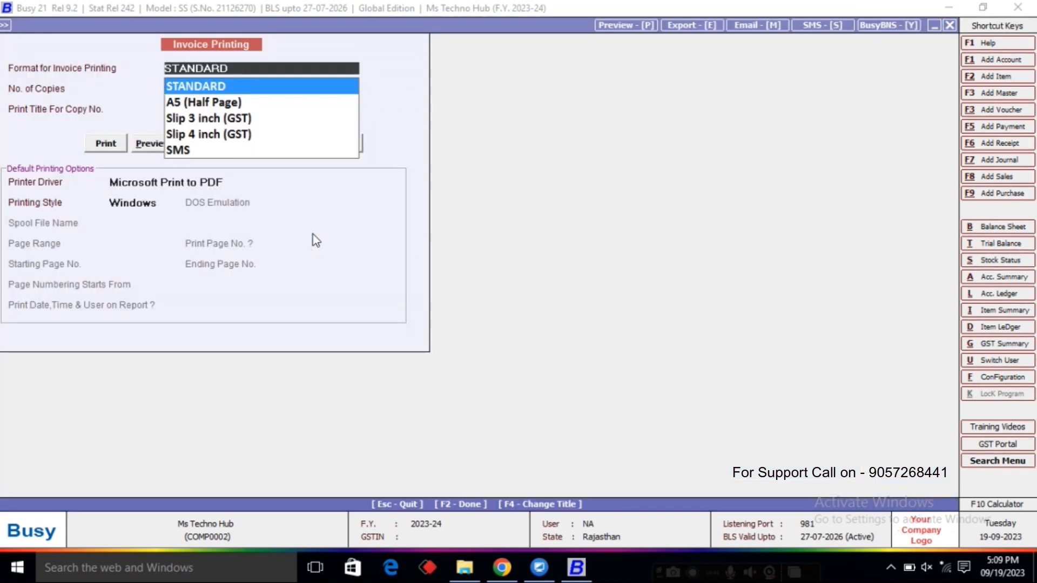
key(Return)
key(Return)
key(Return)
key(Return)
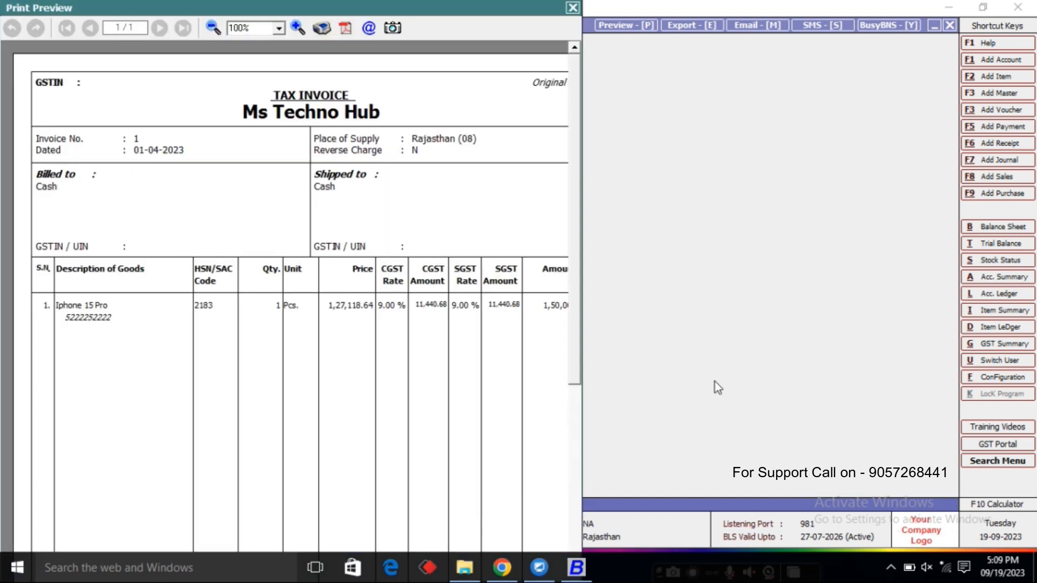
click(572, 412)
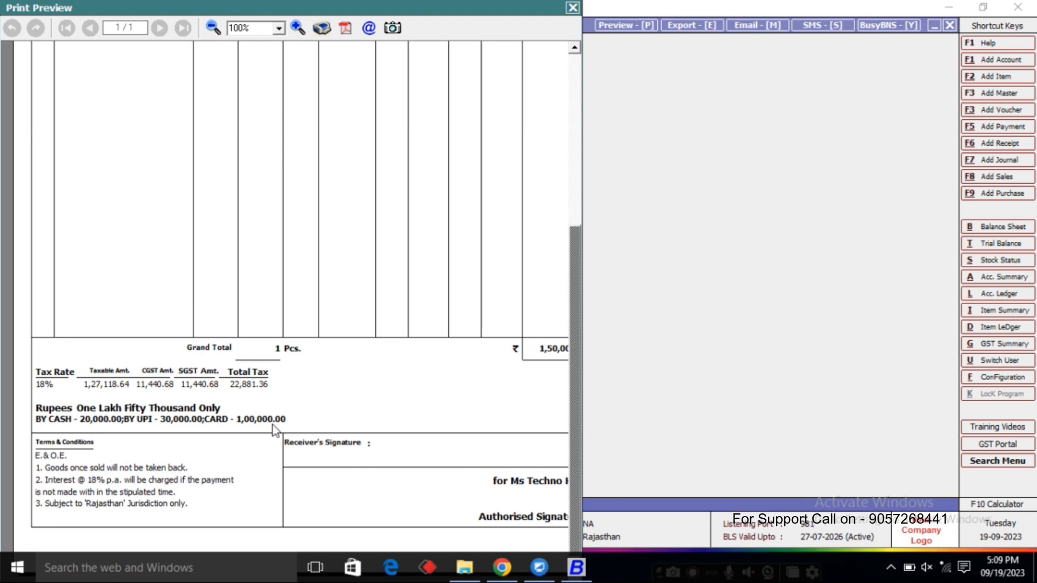
key(Escape)
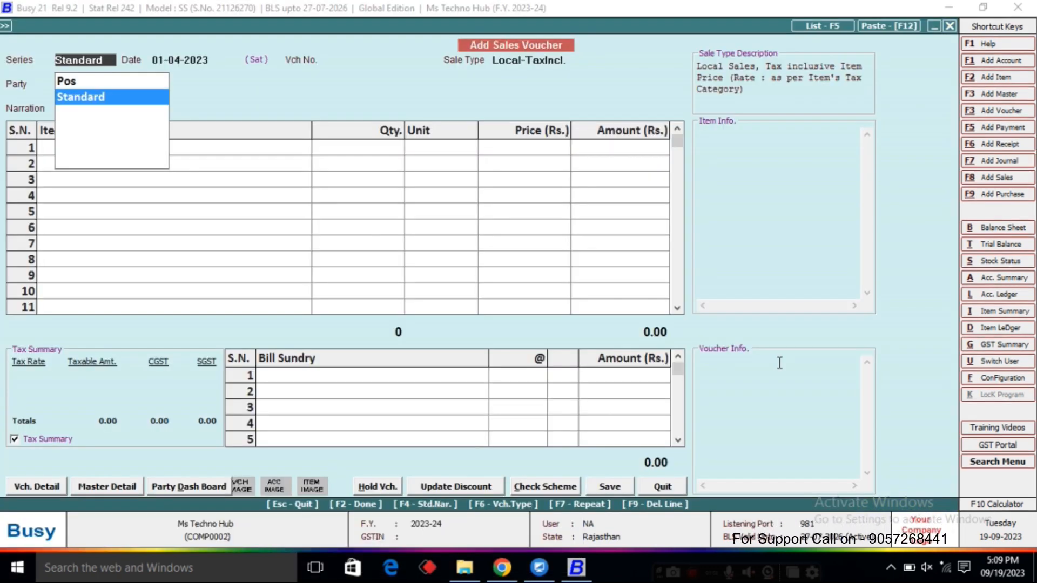
- Leave sales voucher entry and open the Settlement Details report from the account summary reports
key(Escape)
key(Right)
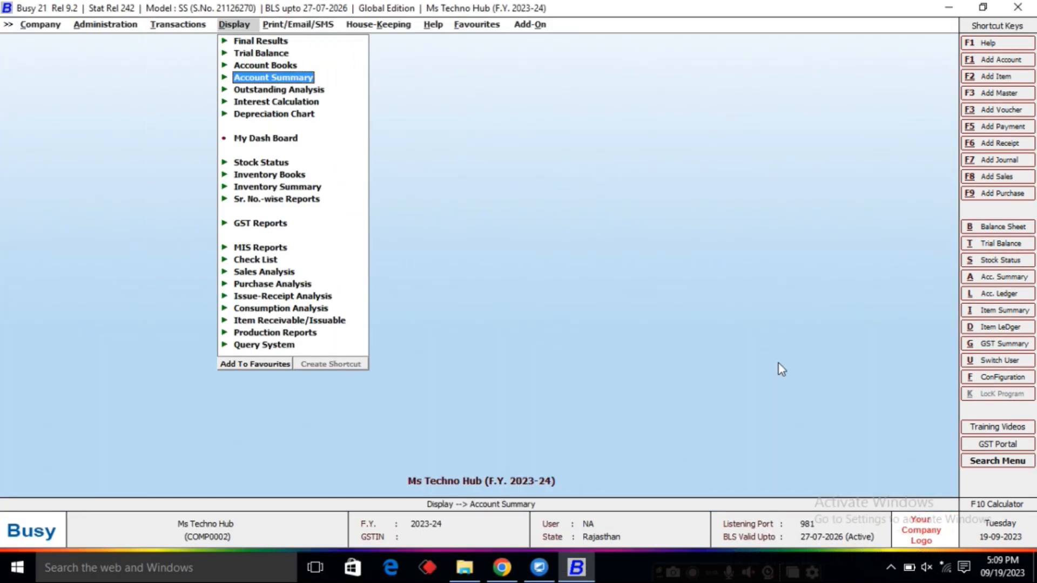
key(Return)
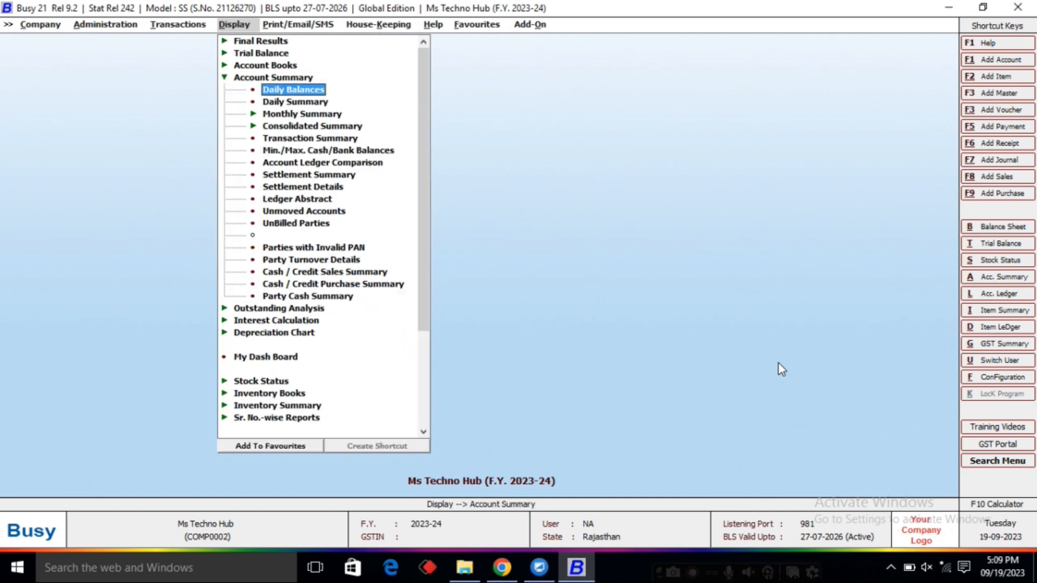
key(Down)
key(Down)
key(Down)
key(Down)
key(Down)
key(Down)
key(Down)
key(Down)
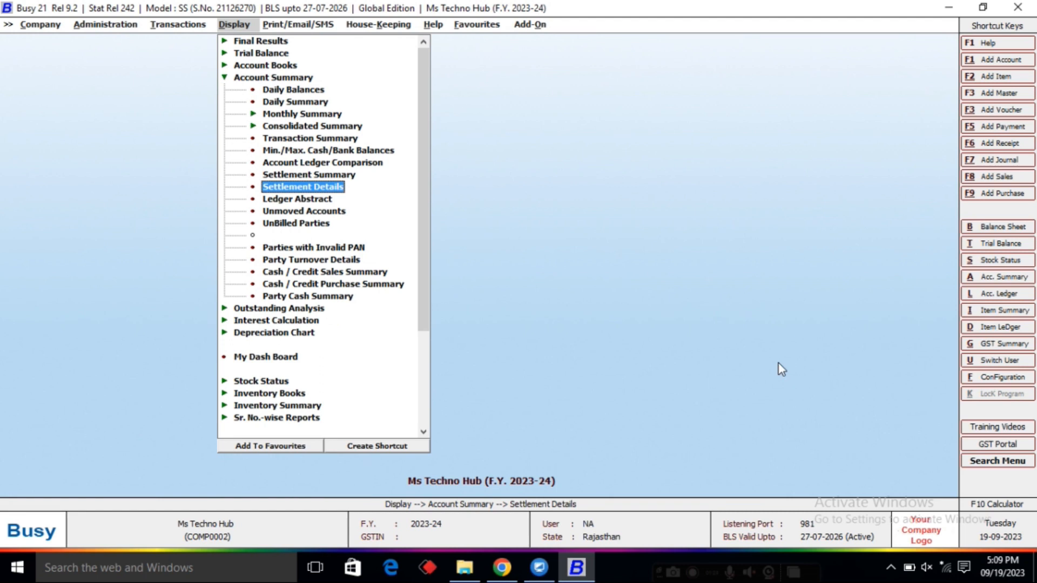
key(Return)
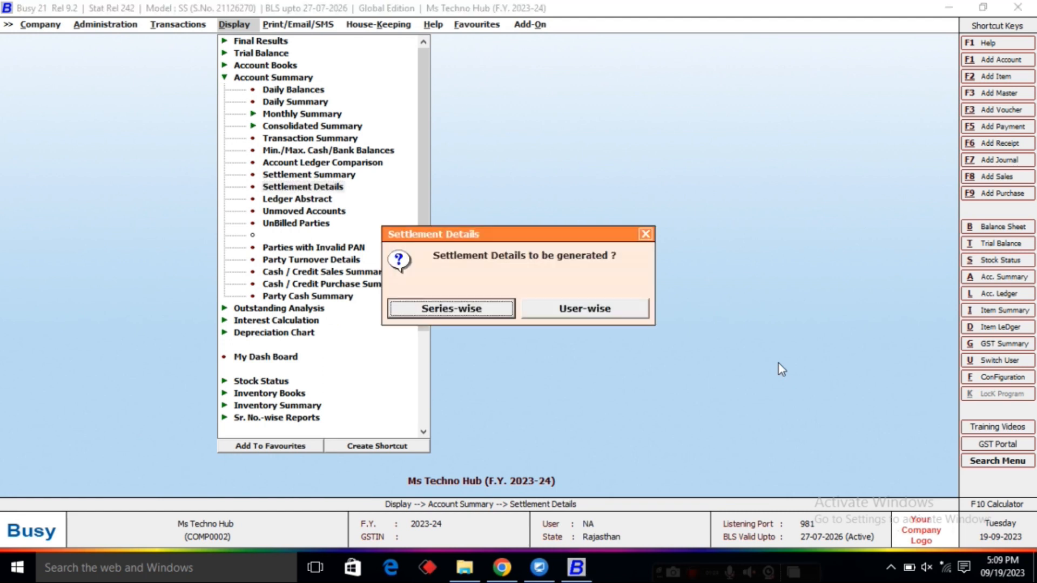
- Generate the report series-wise for all settlement modes, for Sales vouchers of the Standard series dated 01-04-2023
key(Return)
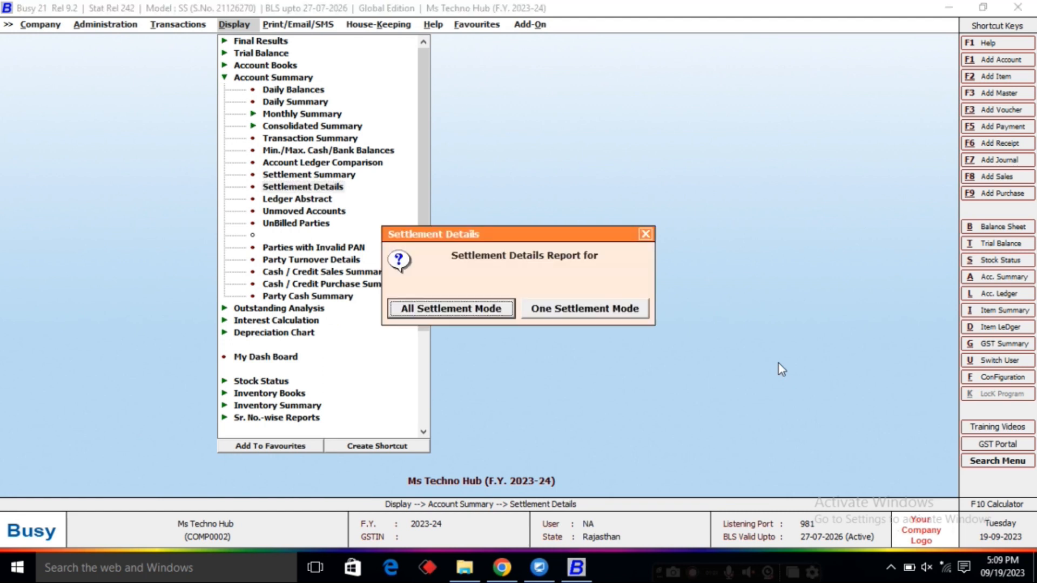
key(Return)
key(Return)
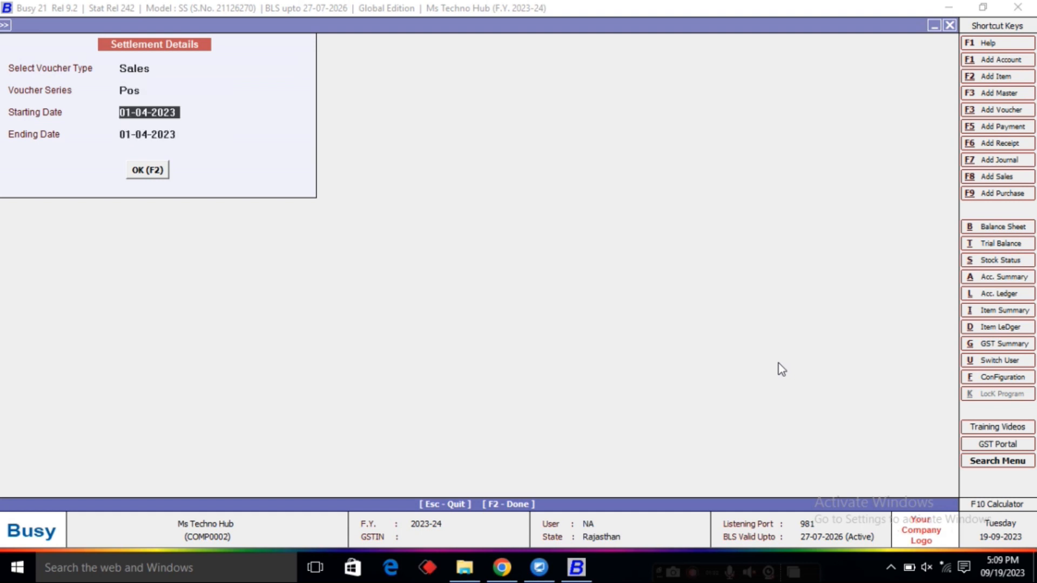
key(Up)
key(Down)
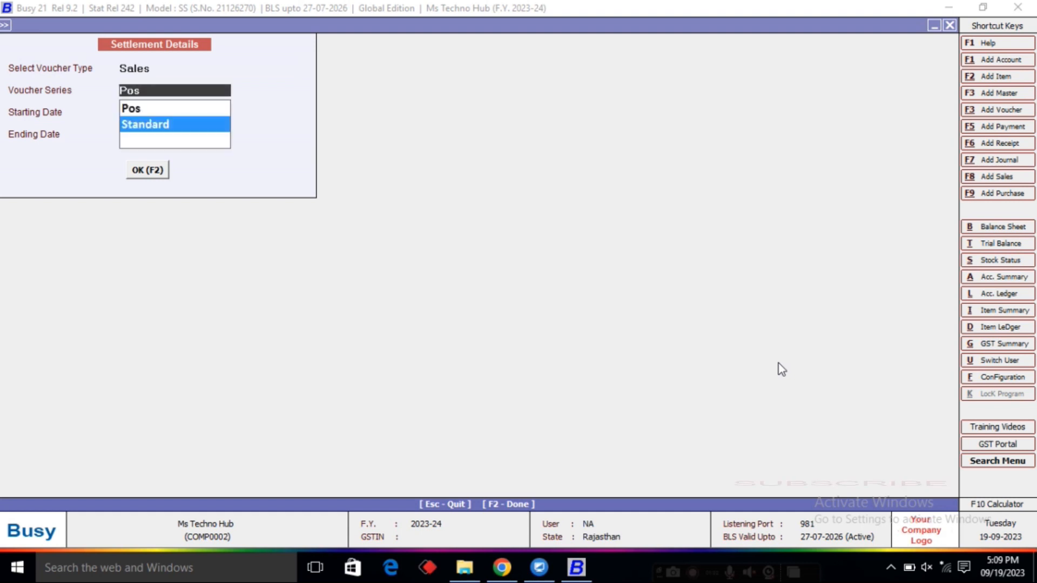
key(Return)
key(Return)
key(Return)
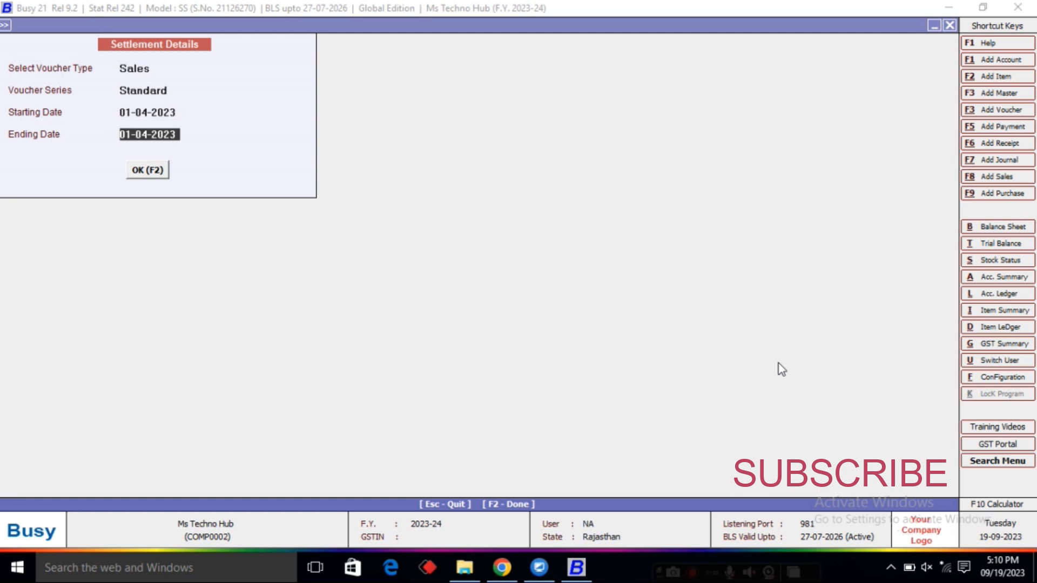
key(Return)
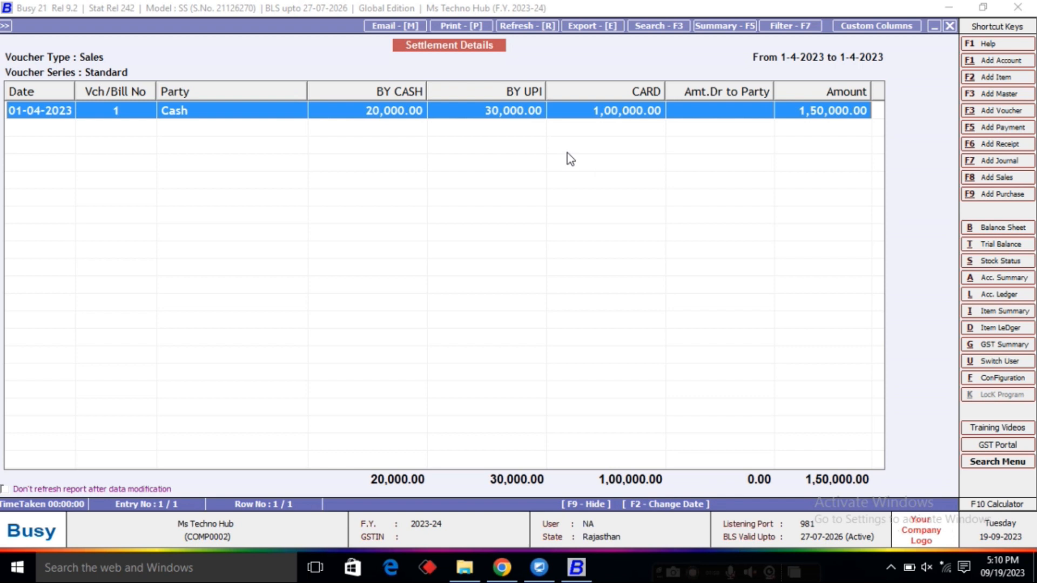
- Close the Settlement Details report and its option prompts
key(Escape)
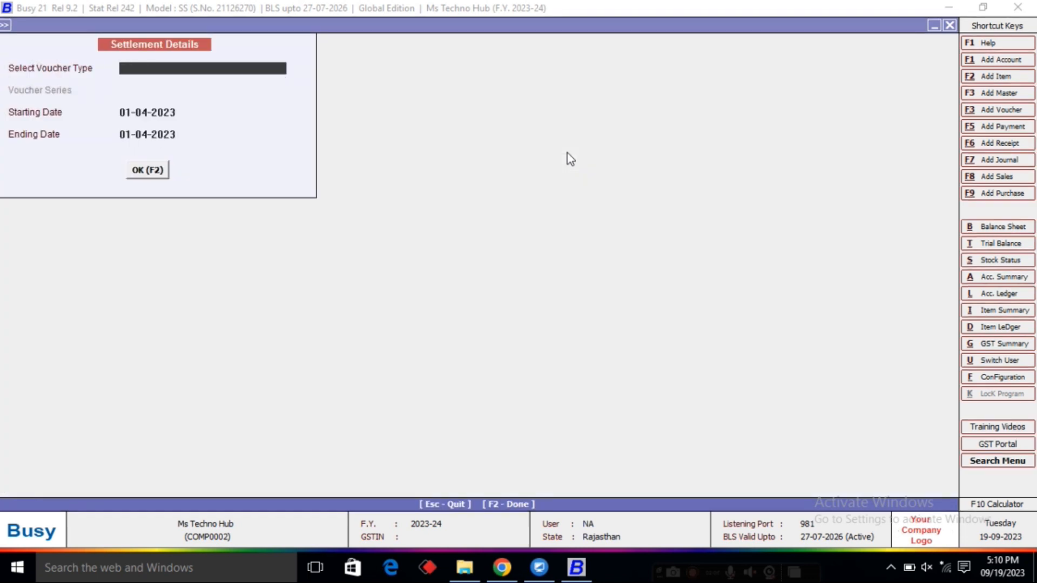
key(Escape)
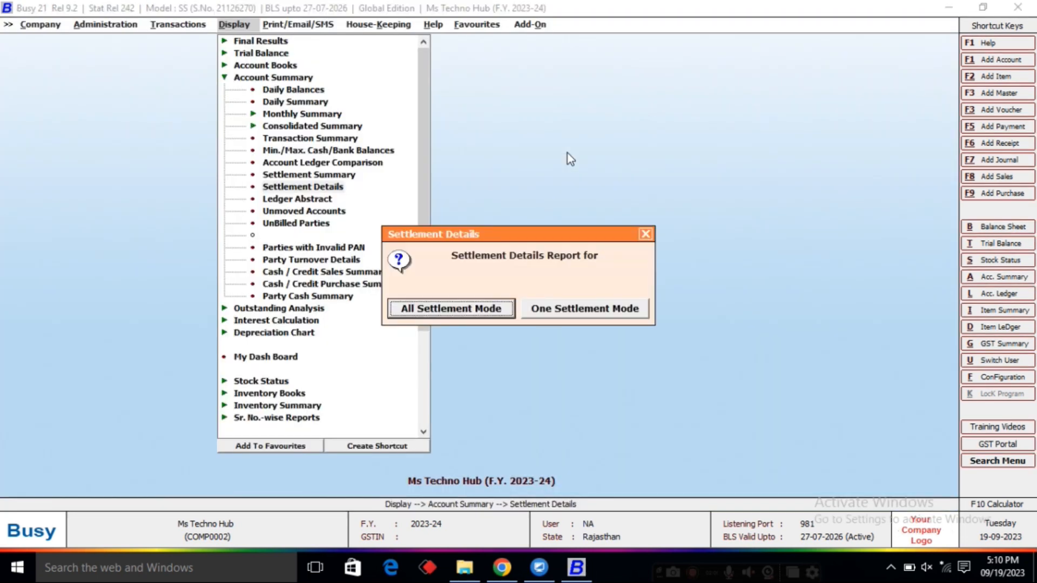
key(Escape)
key(Escape)
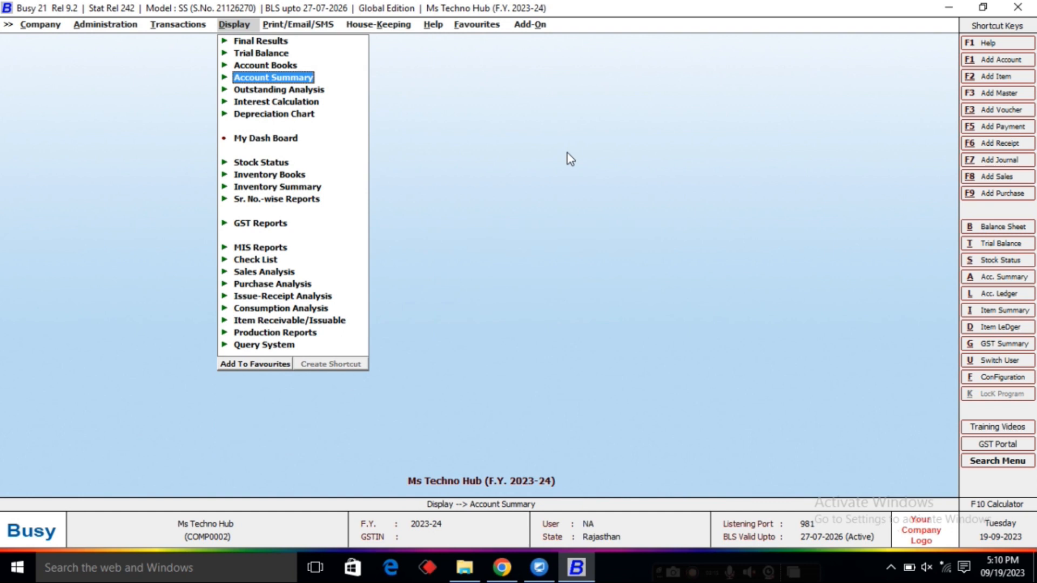